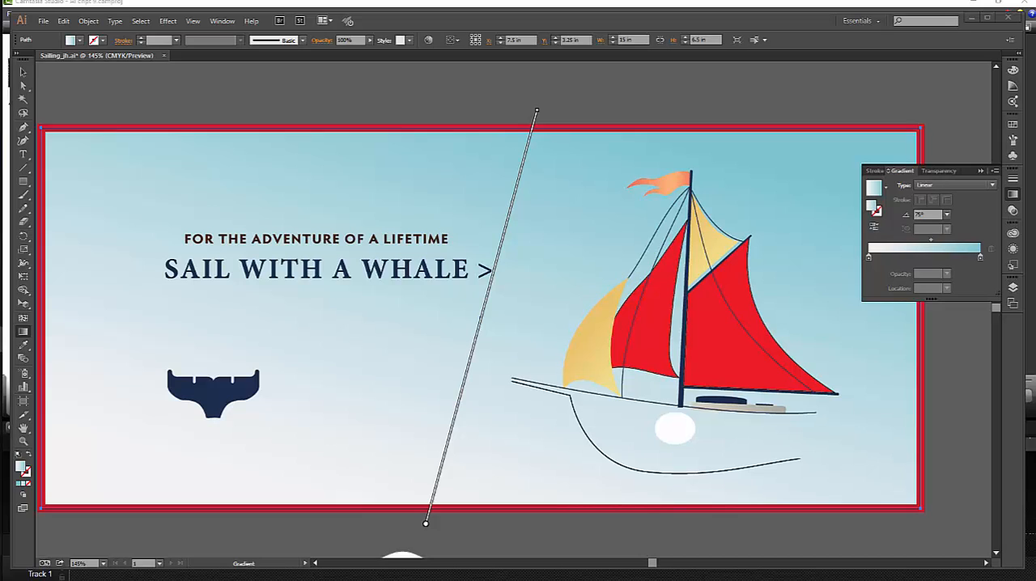
Set the angle of the background rectangle's linear gradient to 78°.
{"action": "left_click_drag", "start_coordinate": [930, 214], "coordinate": [901, 219]}
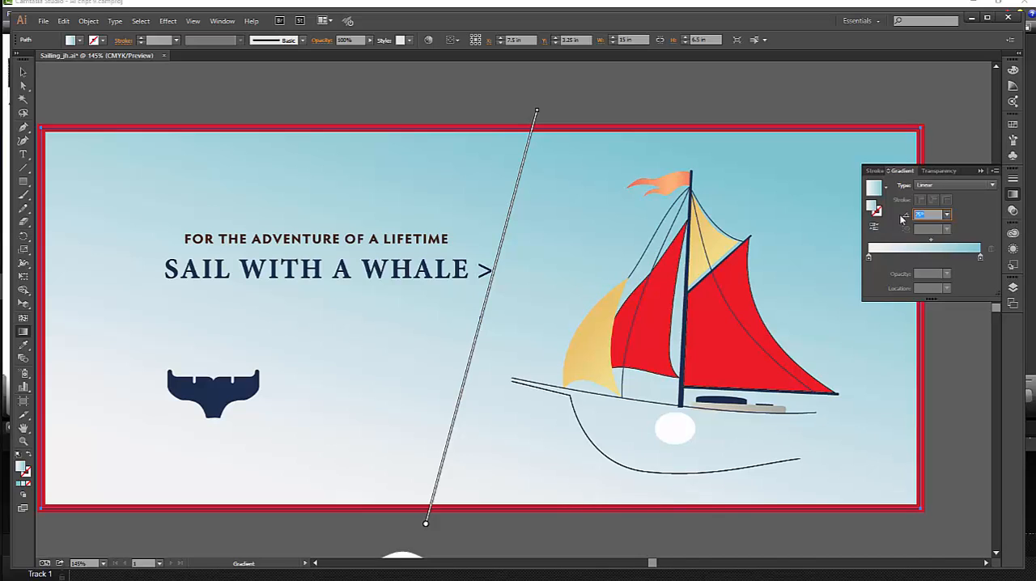
{"action": "type", "text": "78"}
{"action": "key", "text": "Return"}
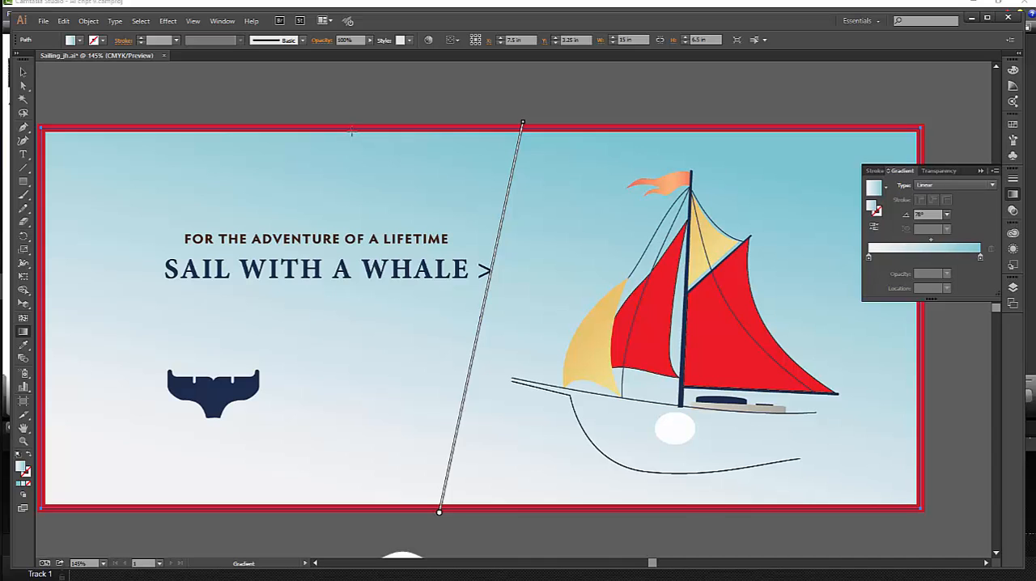
Lock the selected background rectangle.
{"action": "left_click", "coordinate": [90, 25]}
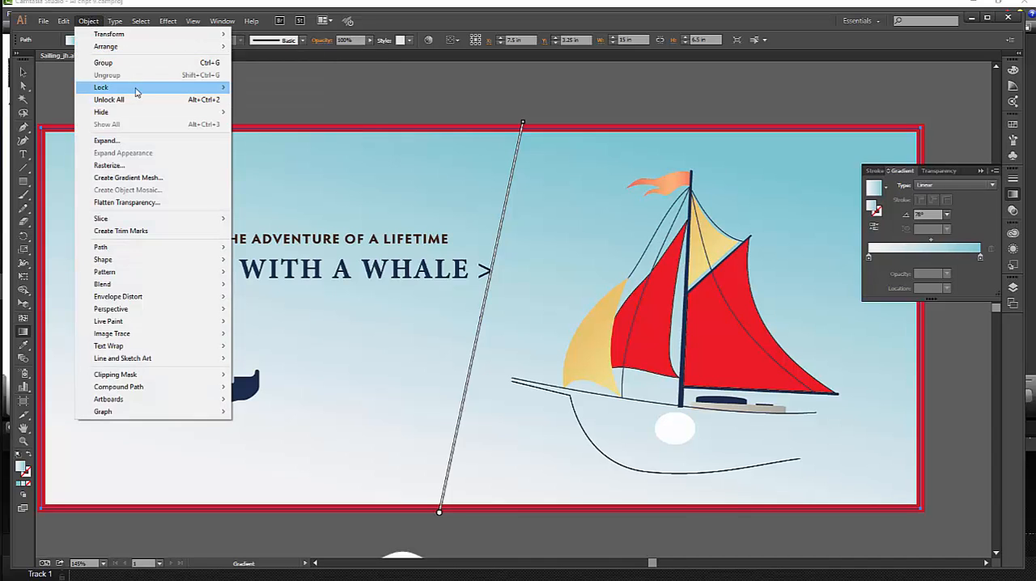
{"action": "mouse_move", "coordinate": [134, 87]}
{"action": "left_click", "coordinate": [260, 87]}
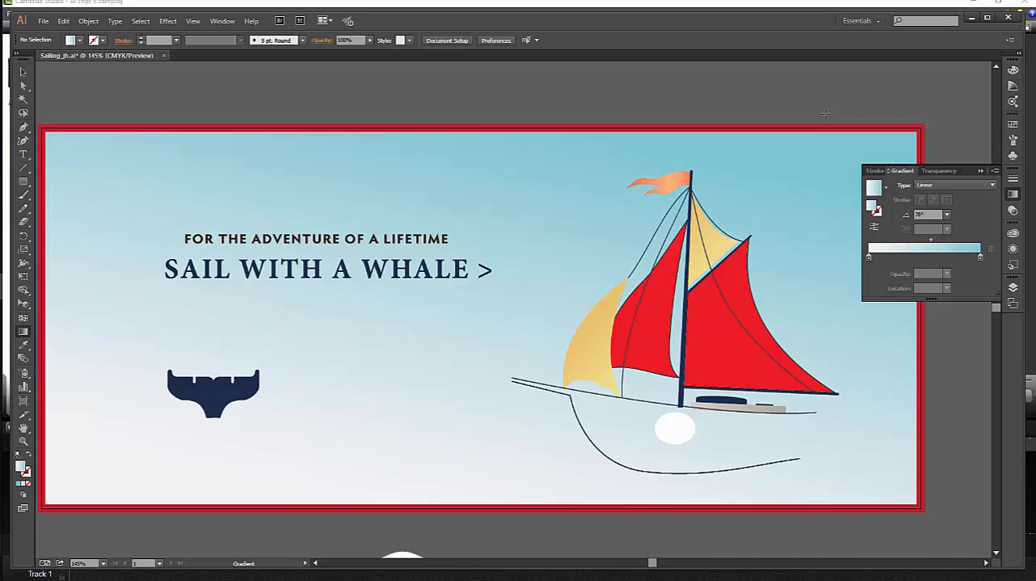
Select the red border rectangle around the artwork and set its stroke weight to 18 pt.
{"action": "left_click", "coordinate": [23, 72]}
{"action": "left_click", "coordinate": [456, 134]}
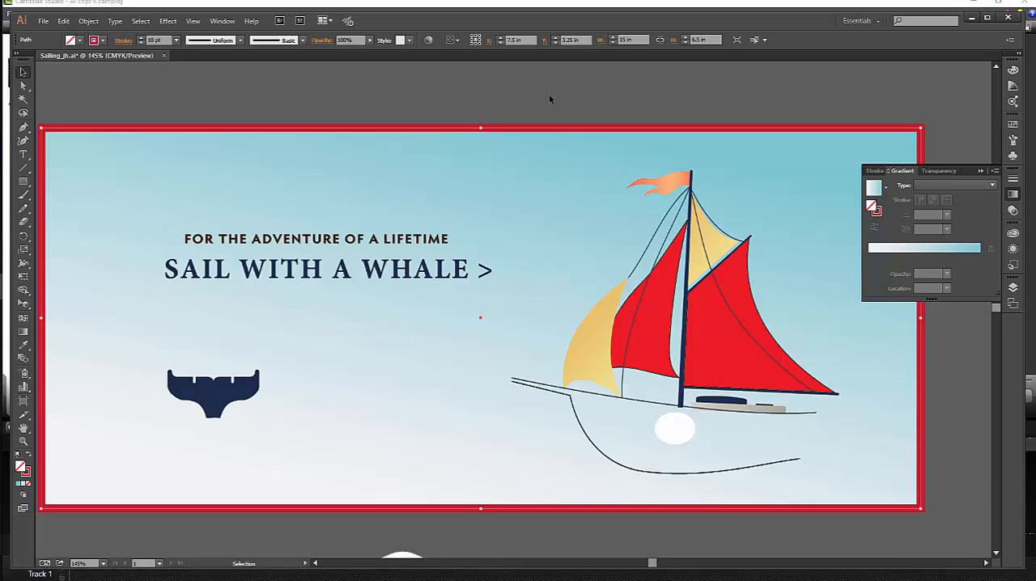
{"action": "left_click", "coordinate": [177, 41]}
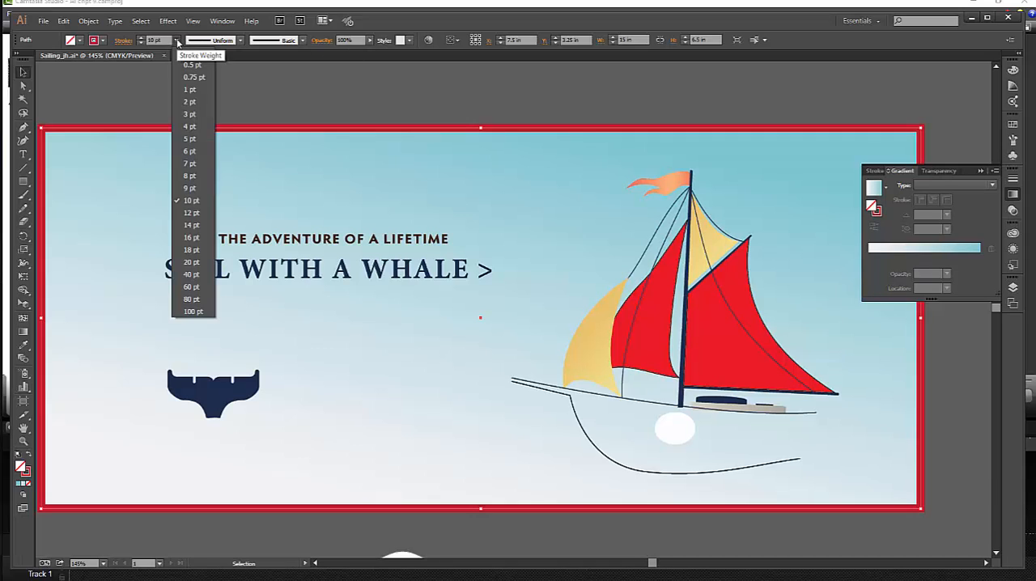
{"action": "left_click", "coordinate": [191, 250]}
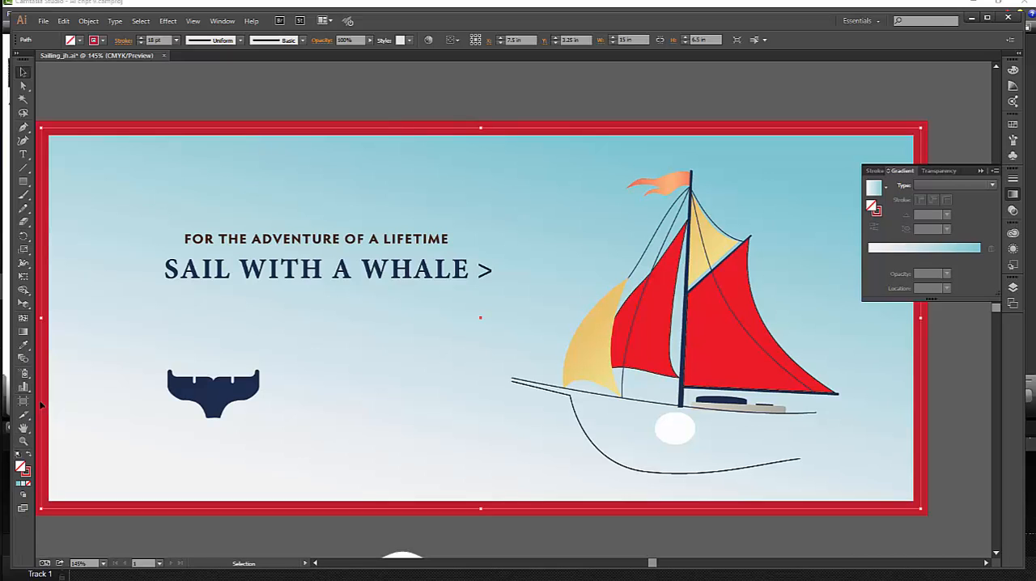
{"action": "left_click", "coordinate": [23, 485]}
{"action": "left_click", "coordinate": [25, 475]}
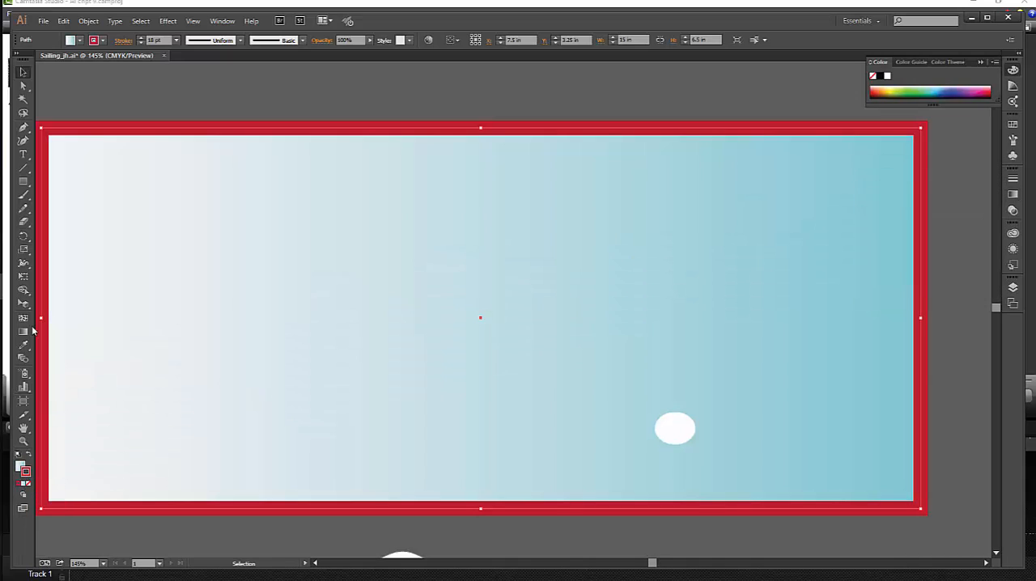
{"action": "left_click", "coordinate": [20, 465]}
{"action": "left_click", "coordinate": [26, 482]}
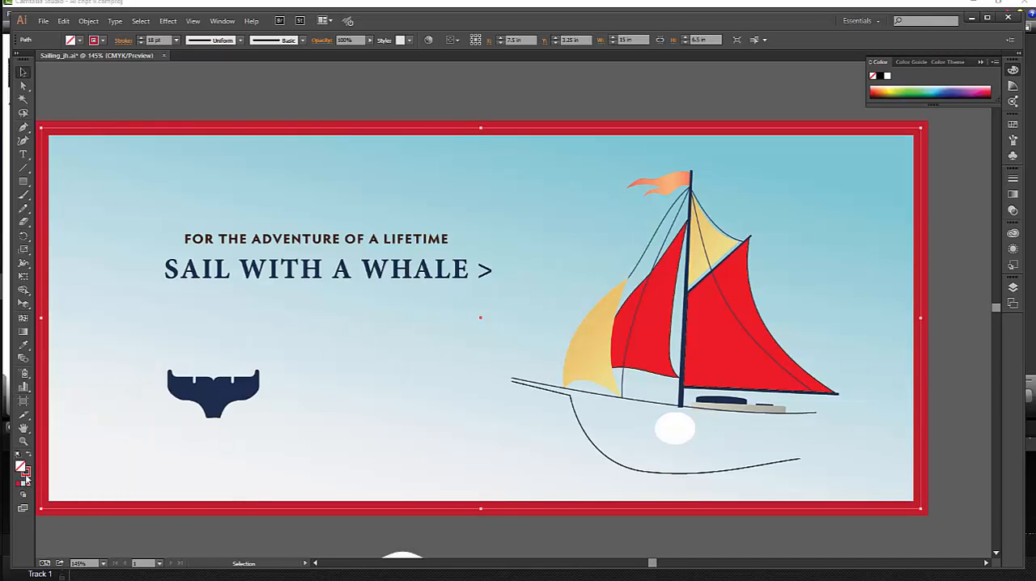
Apply the white-to-blue gradient to the border rectangle's stroke.
{"action": "left_click", "coordinate": [27, 477]}
{"action": "left_click", "coordinate": [25, 486]}
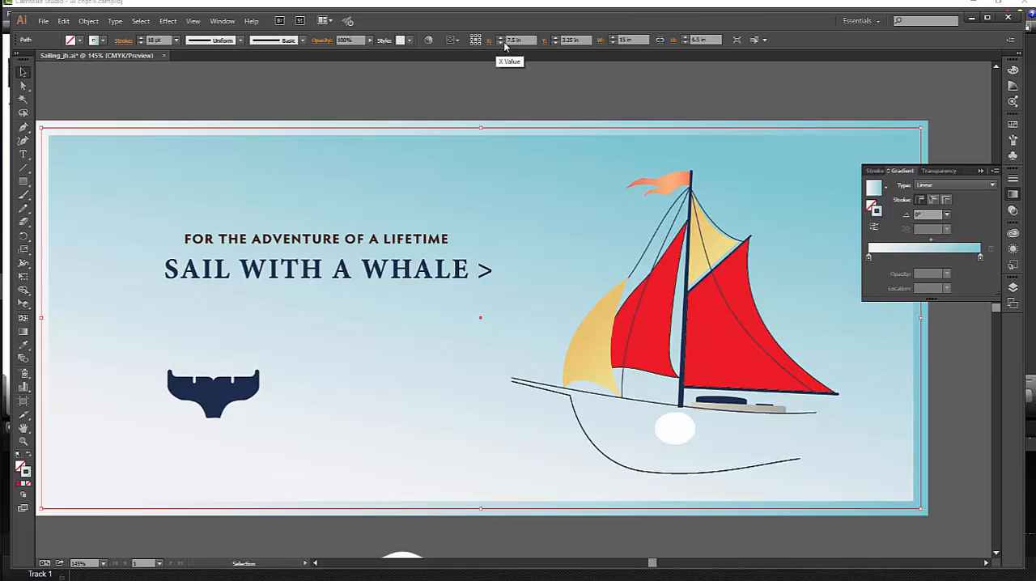
Resize the border rectangle to 14.75 in wide and 6.25 in high, with width and height proportions unconstrained.
{"action": "left_click", "coordinate": [659, 40]}
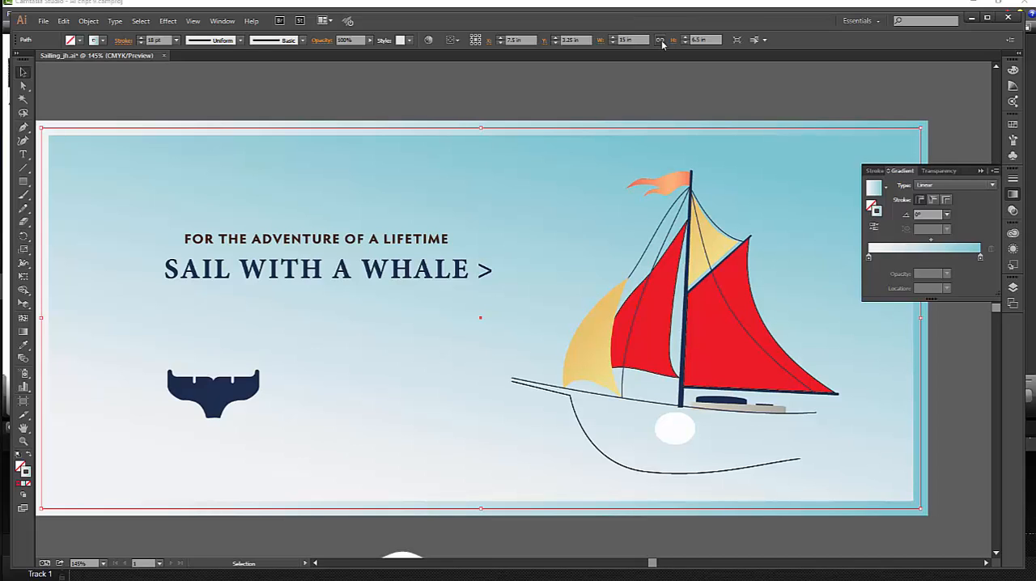
{"action": "left_click", "coordinate": [636, 39]}
{"action": "type", "text": "14.75"}
{"action": "key", "text": "Tab"}
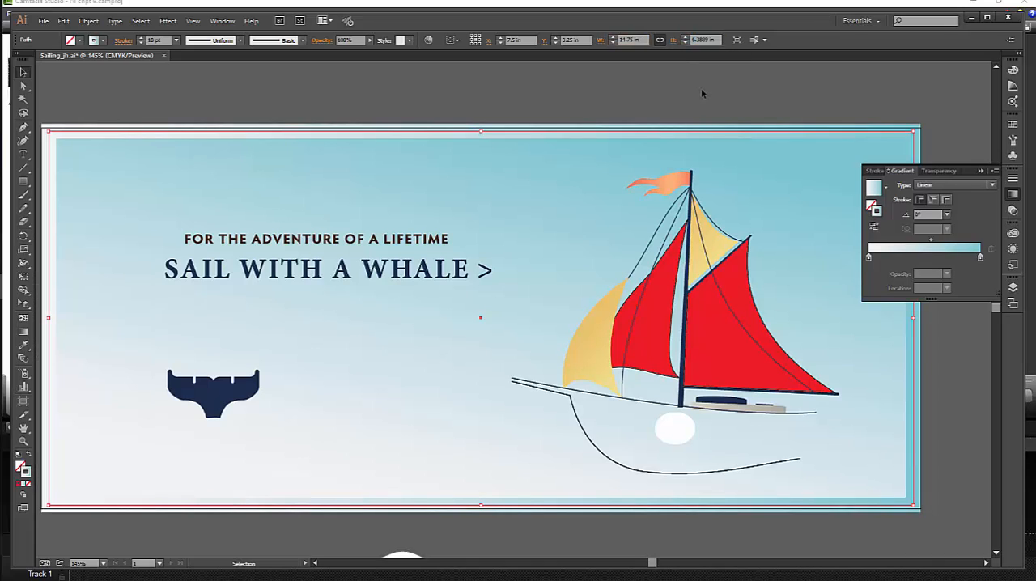
{"action": "left_click", "coordinate": [660, 44]}
{"action": "mouse_move", "coordinate": [704, 40]}
{"action": "left_mouse_down"}
{"action": "mouse_move", "coordinate": [693, 40]}
{"action": "mouse_move", "coordinate": [718, 40]}
{"action": "mouse_move", "coordinate": [688, 40]}
{"action": "left_mouse_up"}
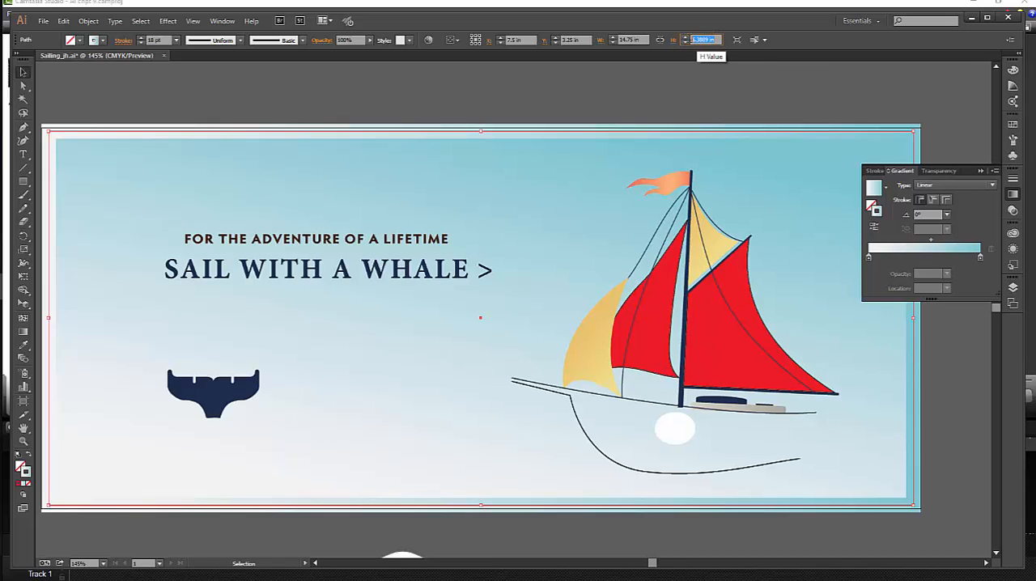
{"action": "type", "text": "6.25"}
{"action": "key", "text": "Return"}
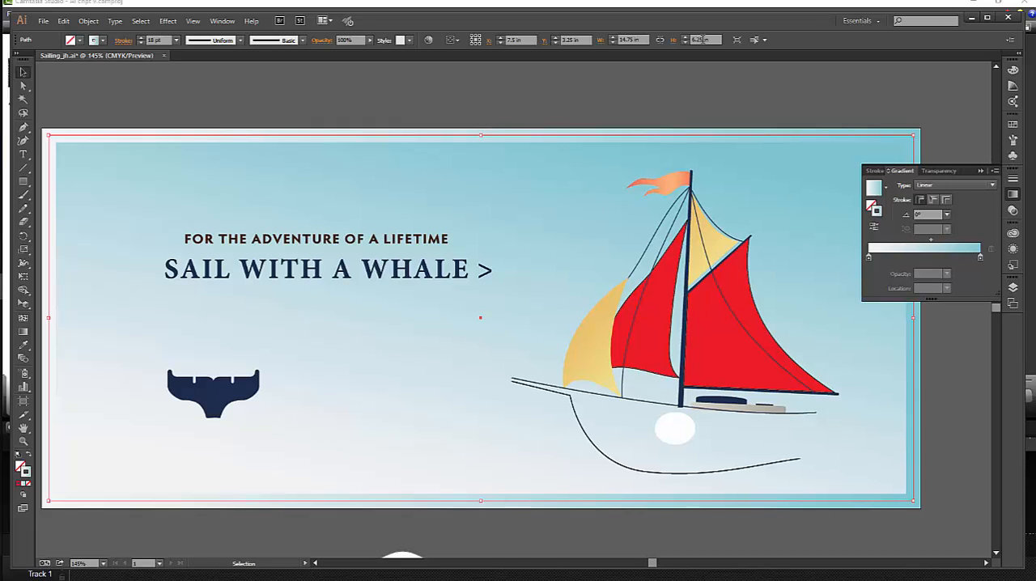
Compare the within, along and across stroke gradient options on the border's upper-right corner, and keep the gradient applied across the stroke.
{"action": "left_click", "coordinate": [24, 441]}
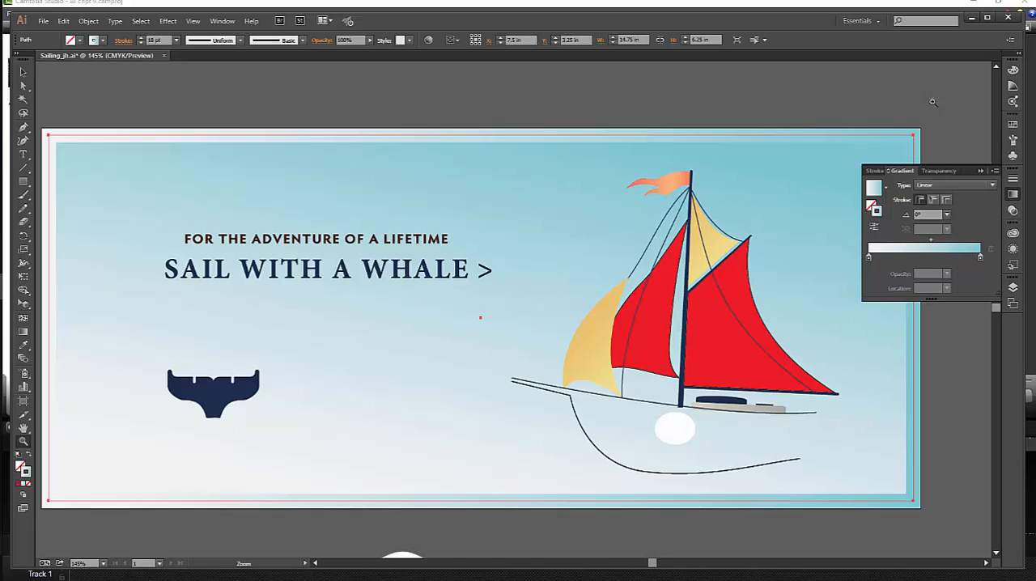
{"action": "left_click_drag", "start_coordinate": [855, 187], "coordinate": [714, 268]}
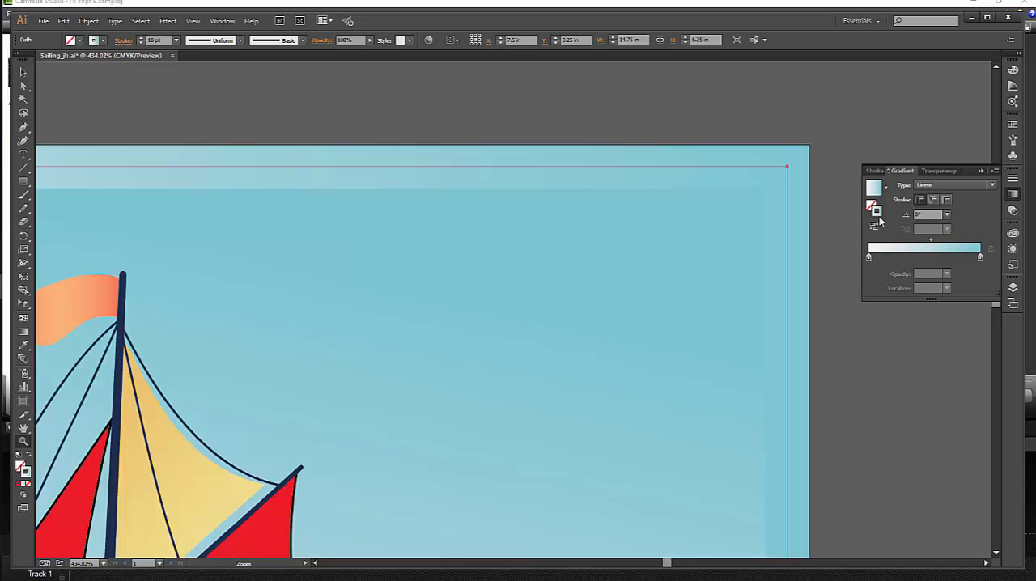
{"action": "left_click", "coordinate": [947, 201]}
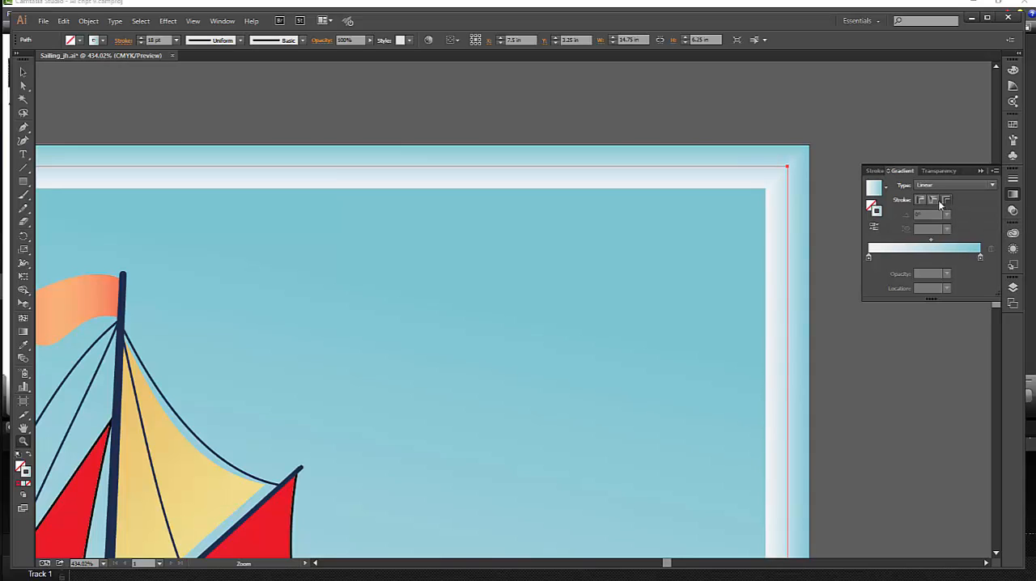
{"action": "left_click", "coordinate": [921, 201]}
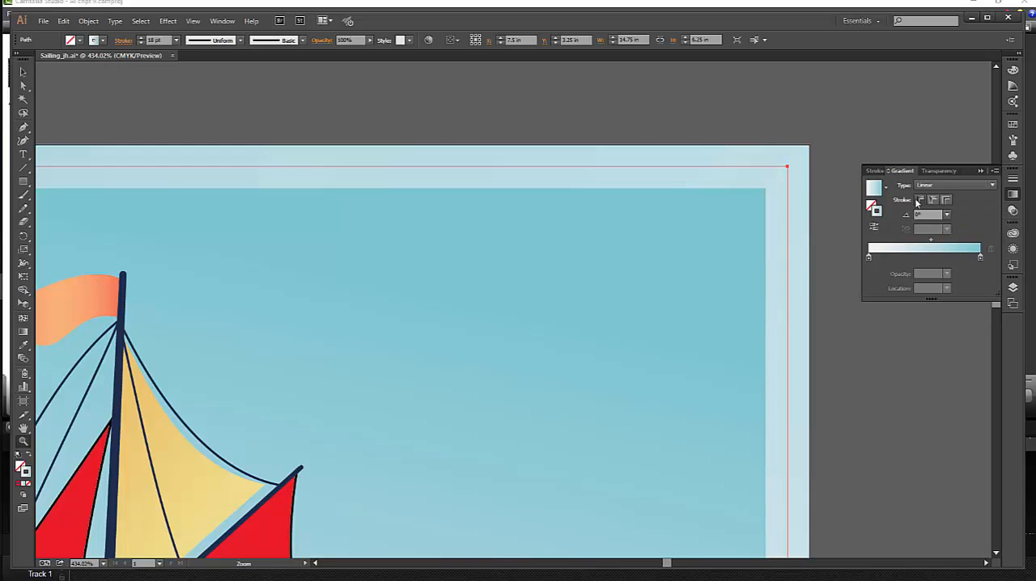
{"action": "left_click", "coordinate": [931, 201]}
{"action": "left_click", "coordinate": [946, 201]}
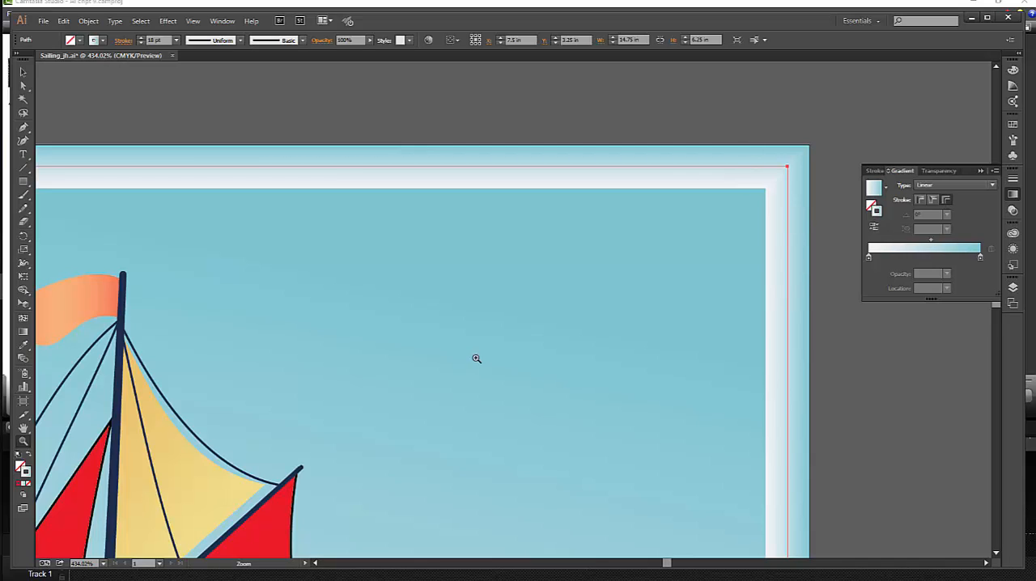
Change the blue end stop of the border's stroke gradient to the medium brown swatch.
{"action": "scroll", "coordinate": [544, 320], "scroll_direction": "down", "scroll_amount": 2}
{"action": "scroll", "coordinate": [544, 320], "scroll_direction": "down", "scroll_amount": 1}
{"action": "scroll", "coordinate": [543, 312], "scroll_direction": "up", "scroll_amount": 3}
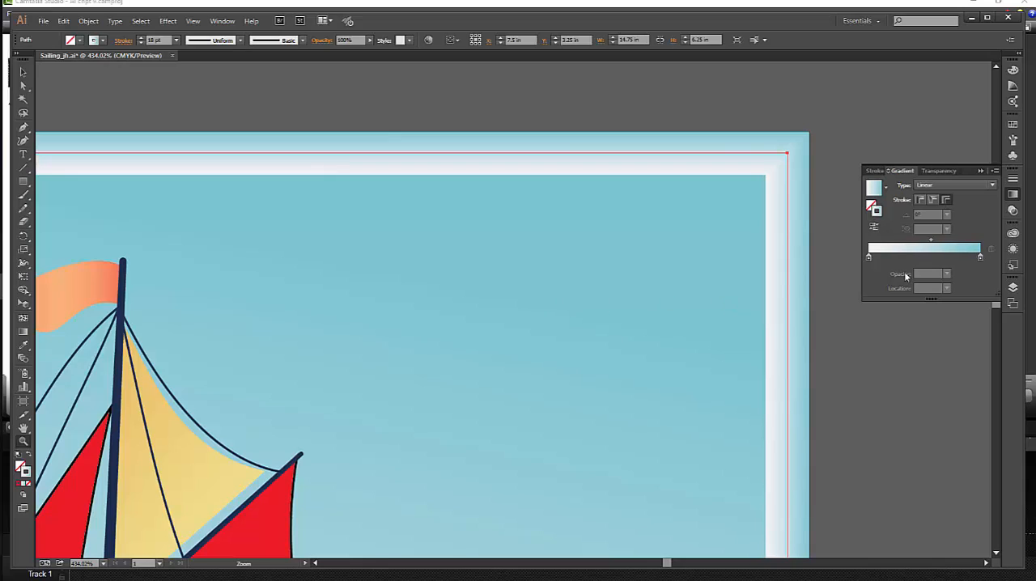
{"action": "double_click", "coordinate": [980, 258]}
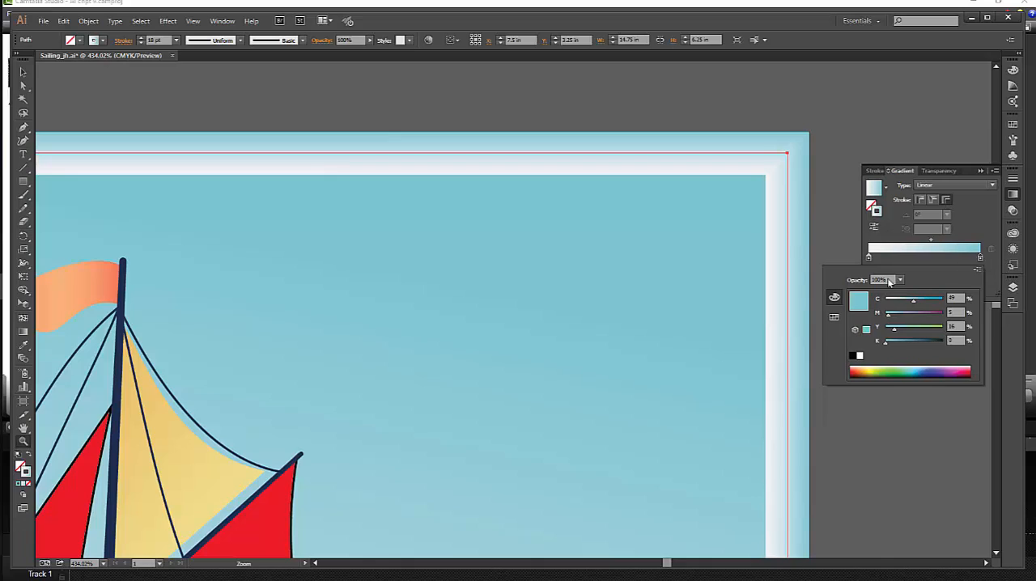
{"action": "left_click", "coordinate": [834, 318]}
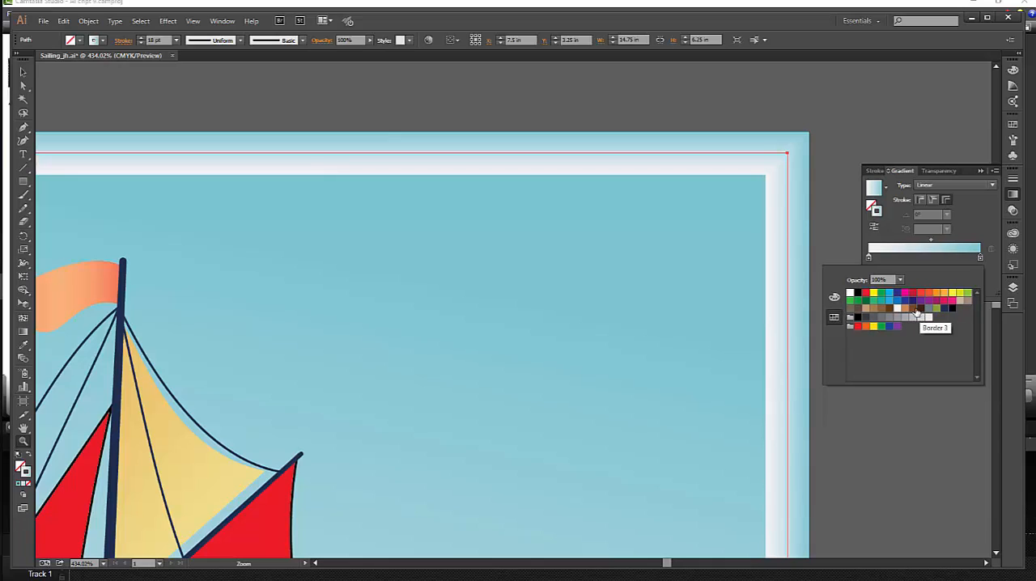
{"action": "left_click", "coordinate": [912, 313]}
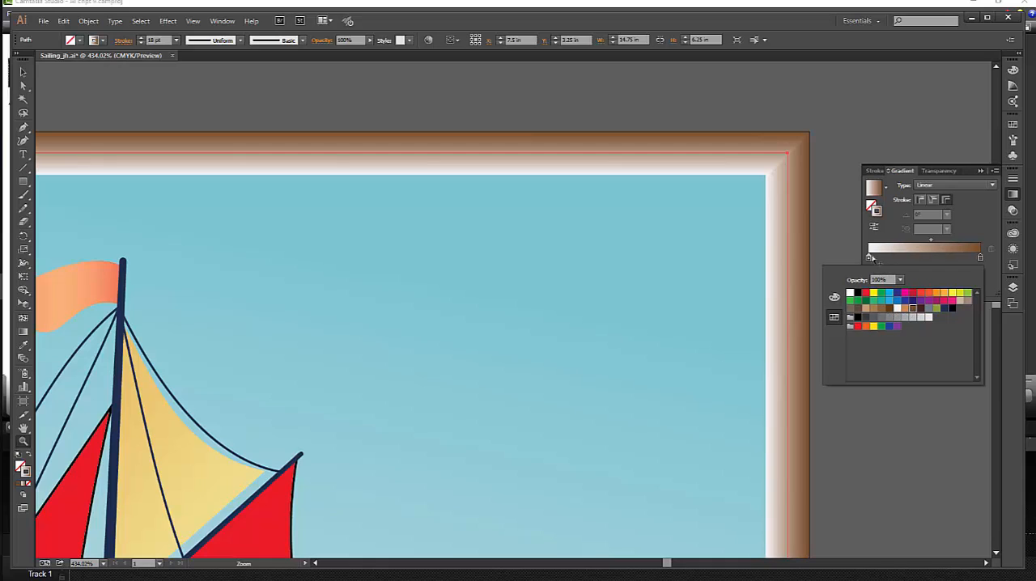
Change the white start stop of the border's stroke gradient to the dark brown swatch.
{"action": "left_click", "coordinate": [869, 259]}
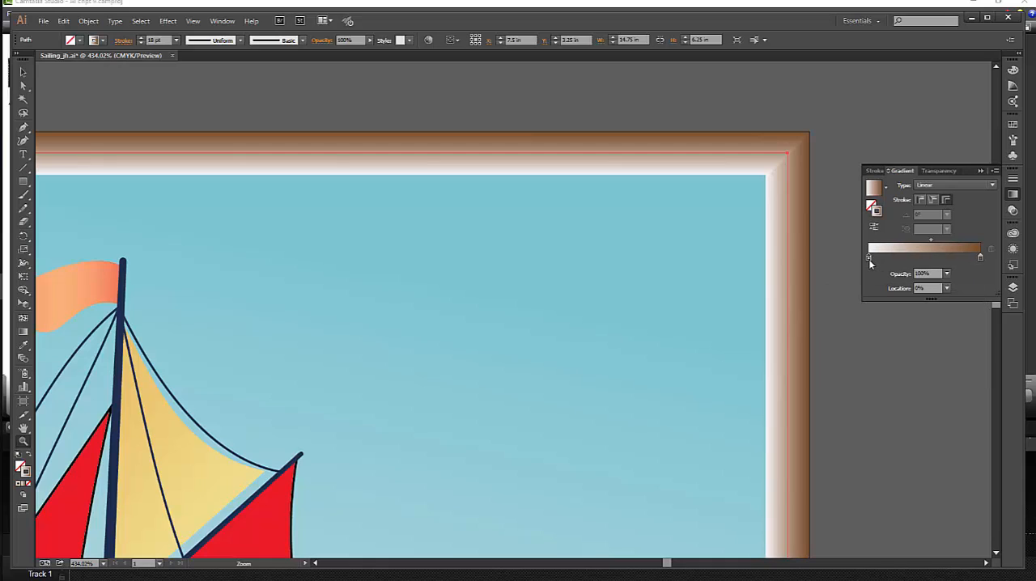
{"action": "double_click", "coordinate": [868, 258]}
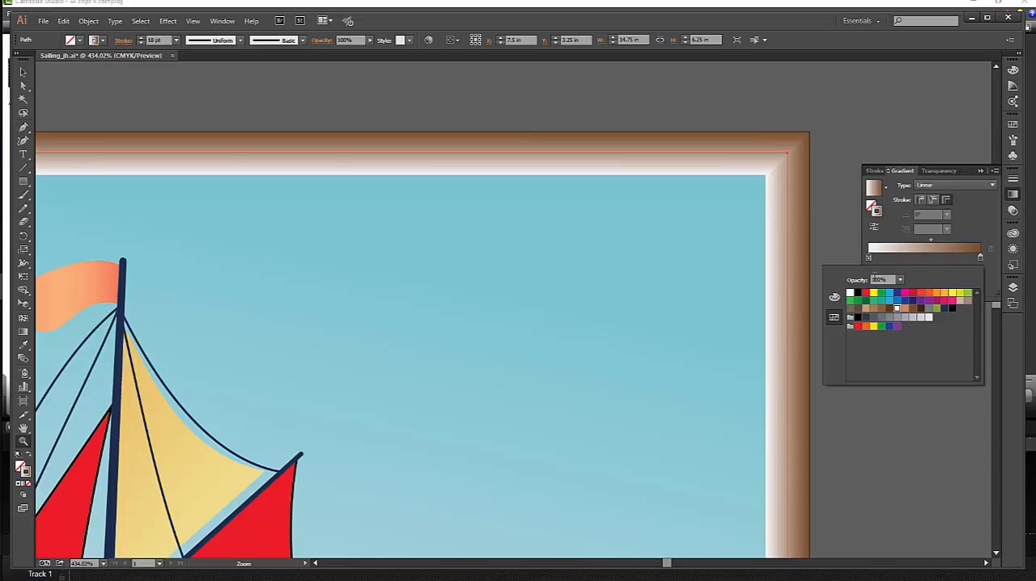
{"action": "left_click", "coordinate": [919, 311]}
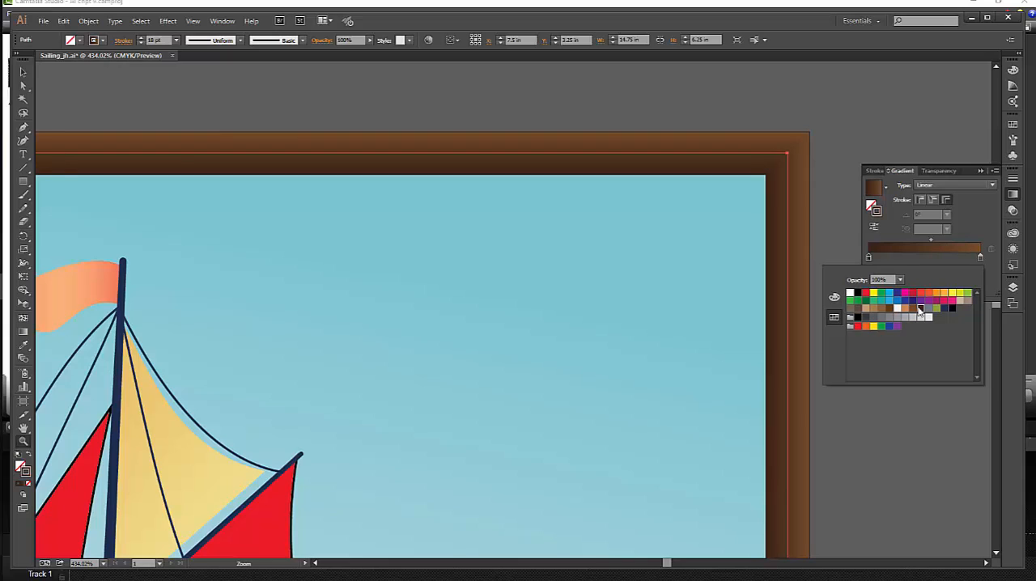
{"action": "left_click", "coordinate": [971, 225]}
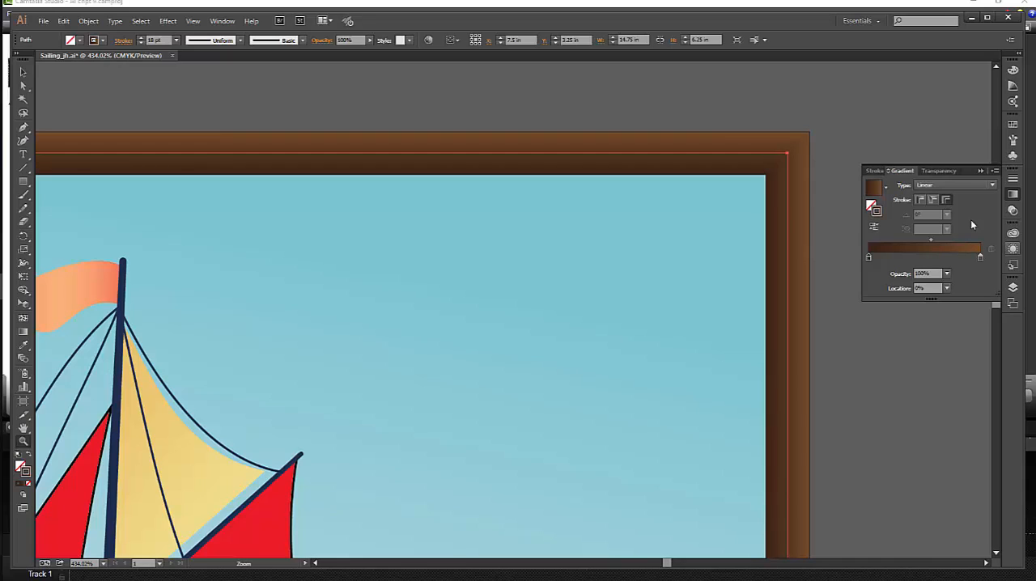
Add a color stop at about 63% between the two brown stops and color it with the light brown swatch.
{"action": "left_click", "coordinate": [939, 258]}
{"action": "double_click", "coordinate": [938, 258]}
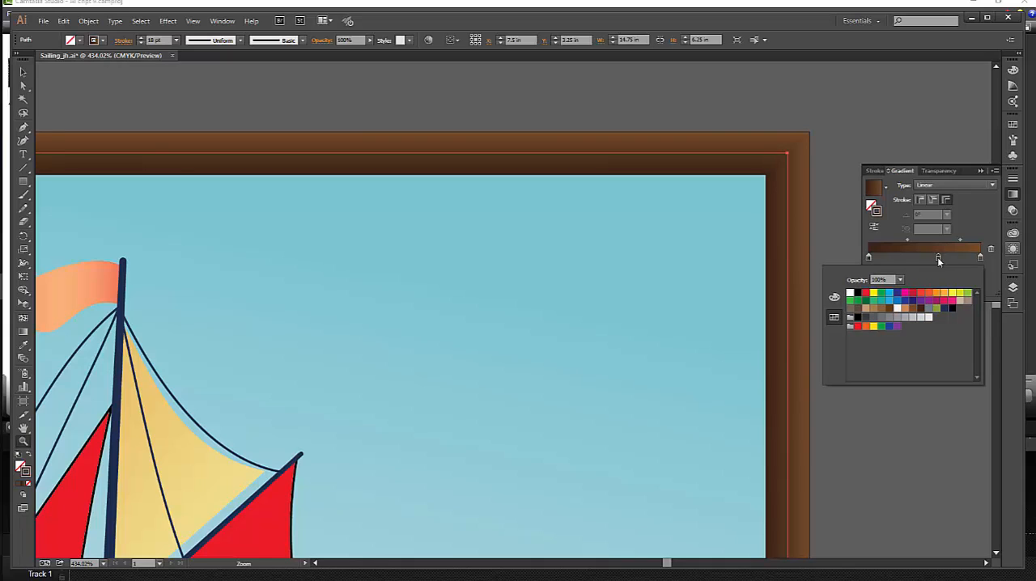
{"action": "left_click", "coordinate": [905, 311]}
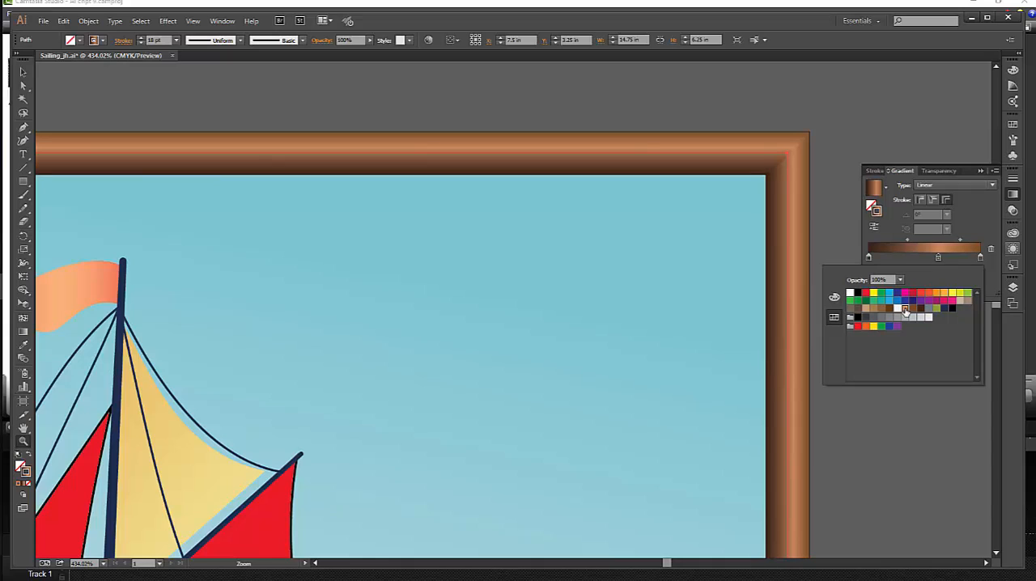
{"action": "left_click", "coordinate": [972, 210]}
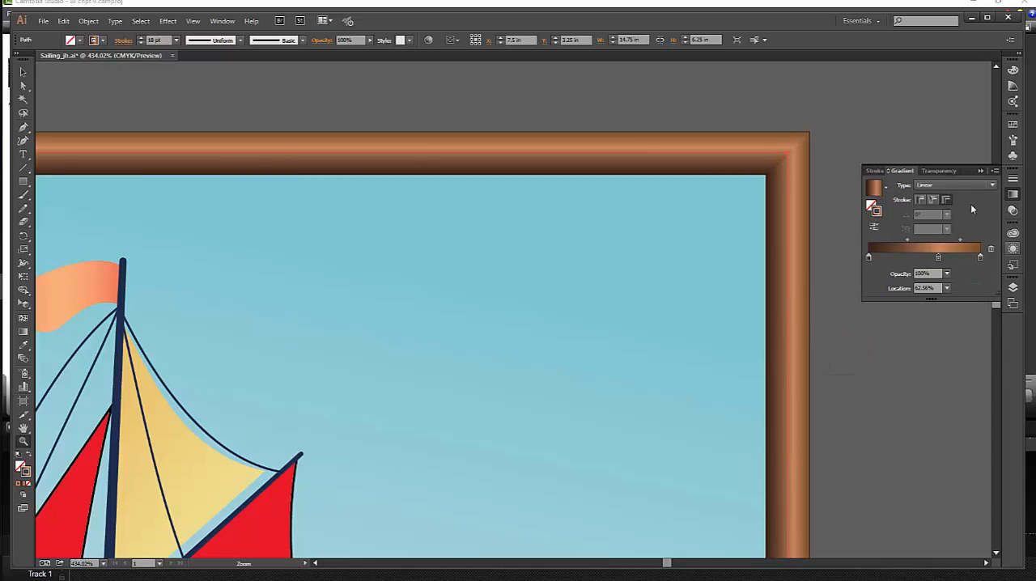
Set the opacity of the light brown middle stop to 80%.
{"action": "left_click", "coordinate": [927, 273]}
{"action": "type", "text": "80"}
{"action": "key", "text": "Return"}
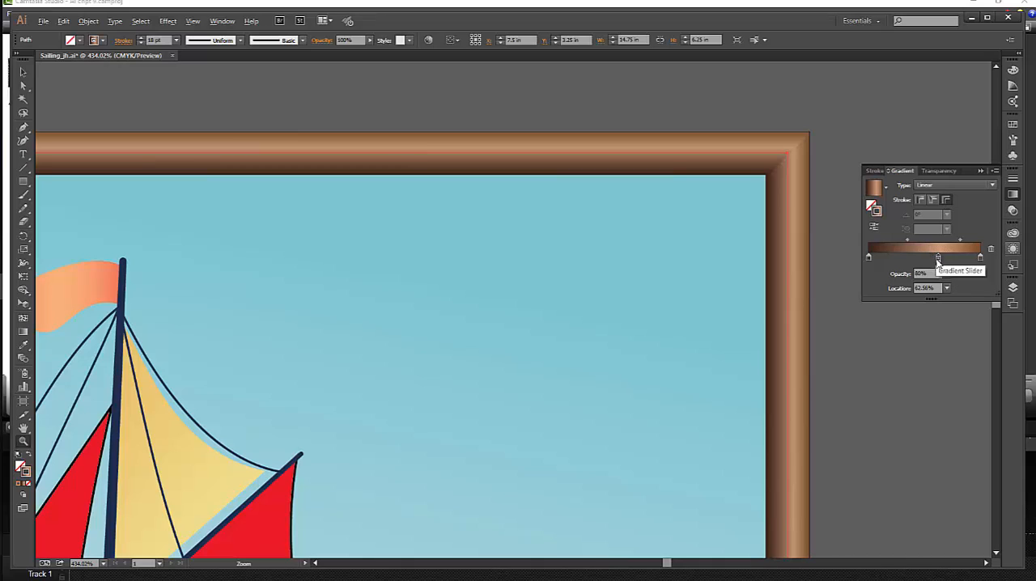
Duplicate the light brown stop to a location of about 68% and set the copy's opacity to 100%.
{"action": "left_click_drag", "start_coordinate": [937, 258], "coordinate": [943, 263]}
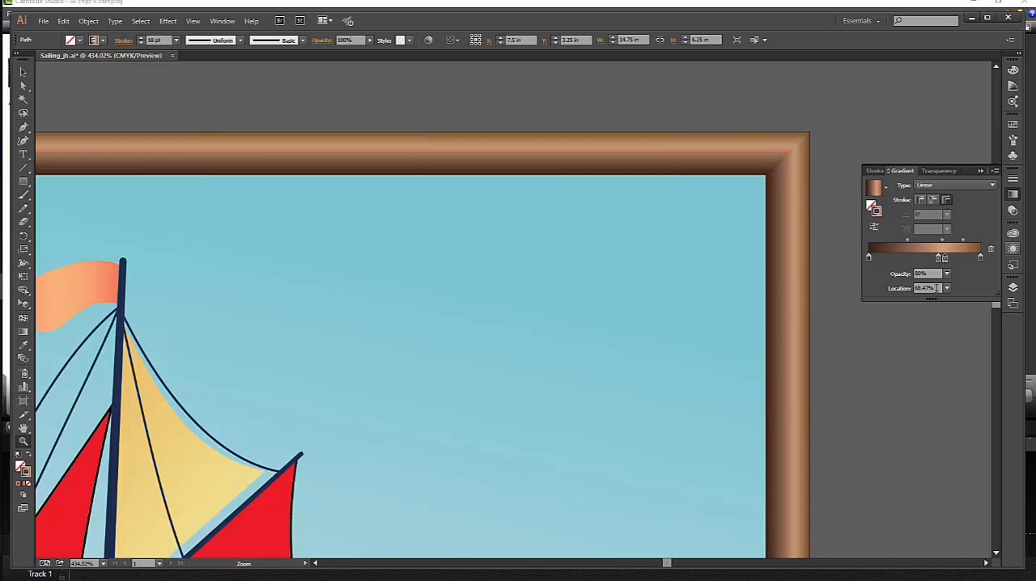
{"action": "left_click", "coordinate": [926, 273]}
{"action": "type", "text": "100"}
{"action": "left_click_drag", "start_coordinate": [938, 287], "coordinate": [908, 289]}
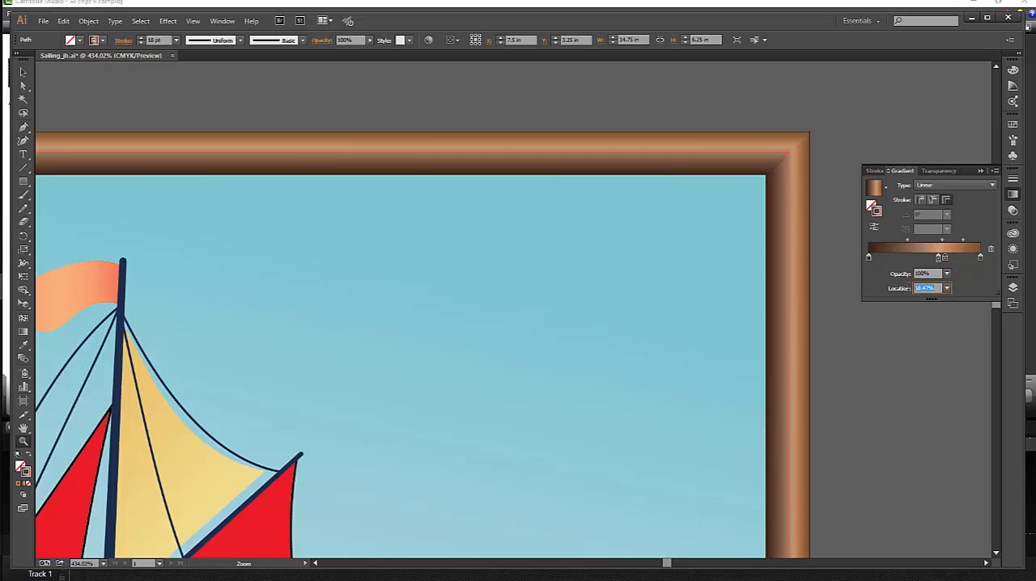
Remove the original light brown stop from the border's gradient and select the remaining copy.
{"action": "left_click", "coordinate": [956, 263]}
{"action": "left_click_drag", "start_coordinate": [937, 259], "coordinate": [957, 279]}
{"action": "left_click", "coordinate": [945, 259]}
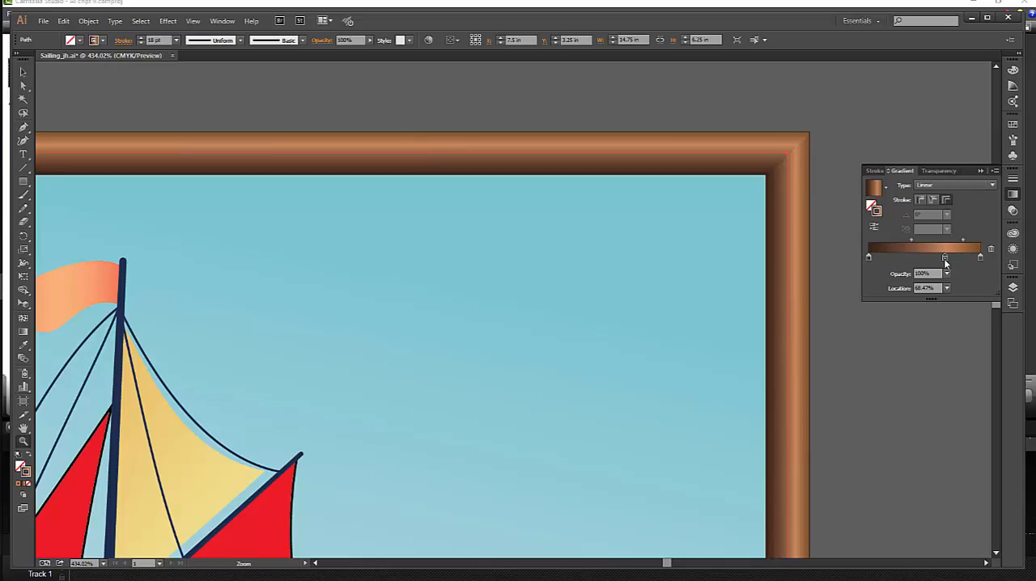
Set the location of the light brown stop to 80%.
{"action": "double_click", "coordinate": [944, 258]}
{"action": "left_click", "coordinate": [944, 258]}
{"action": "left_click", "coordinate": [927, 289]}
{"action": "type", "text": "6"}
{"action": "key", "text": "Return"}
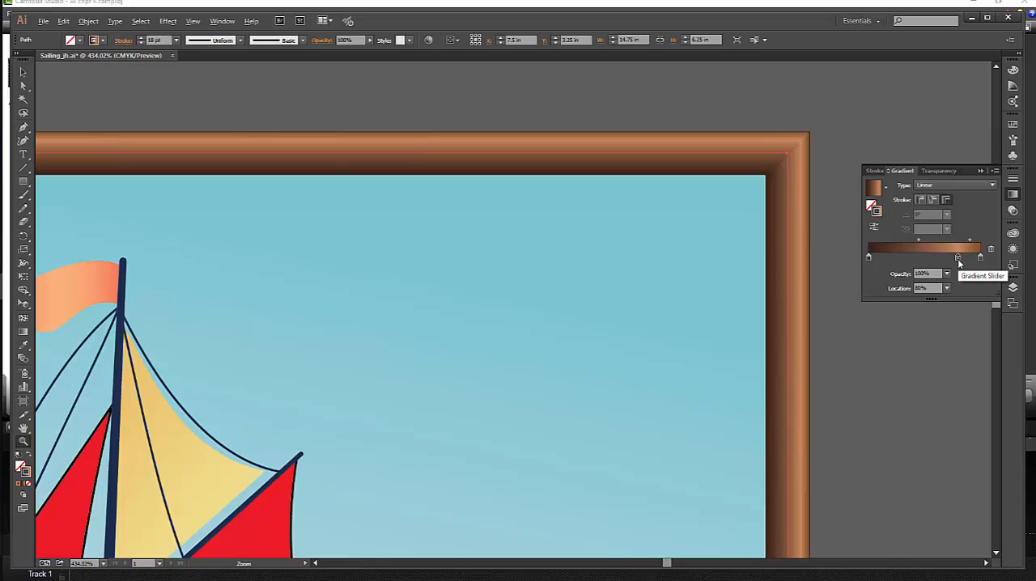
Duplicate the border gradient's light brown stop to a location of about 26%.
{"action": "left_click_drag", "start_coordinate": [957, 258], "coordinate": [966, 263]}
{"action": "left_click_drag", "start_coordinate": [965, 260], "coordinate": [895, 259]}
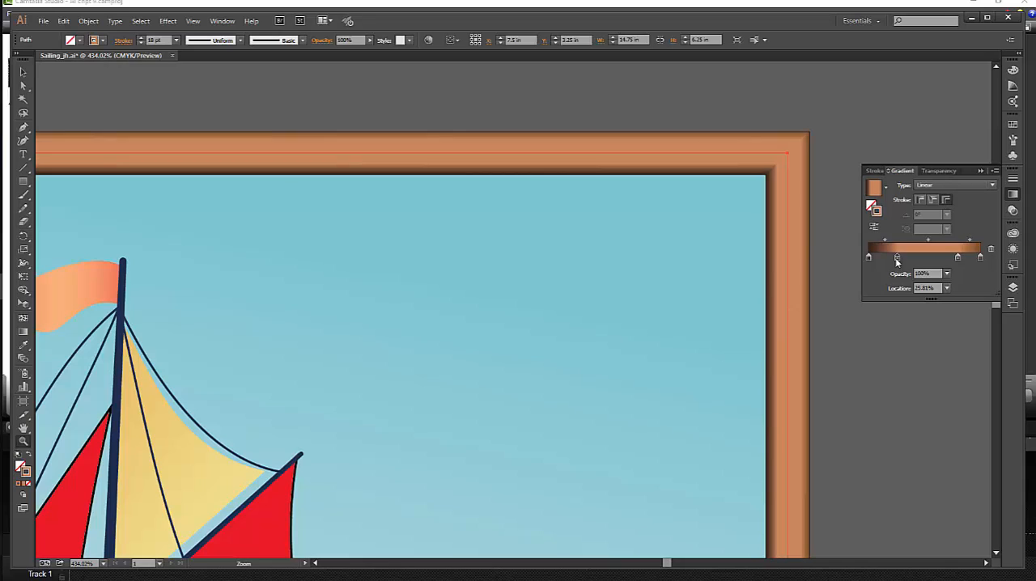
Duplicate the darker brown end stop of the border's gradient to a location of about 40%.
{"action": "left_click", "coordinate": [980, 257]}
{"action": "left_click_drag", "start_coordinate": [979, 257], "coordinate": [928, 259]}
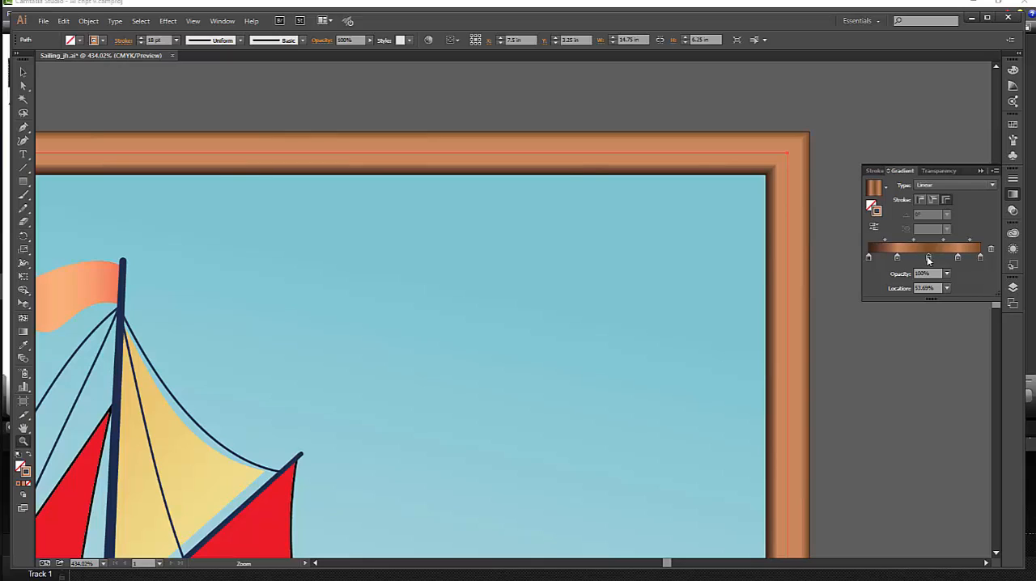
{"action": "left_click_drag", "start_coordinate": [929, 259], "coordinate": [912, 260]}
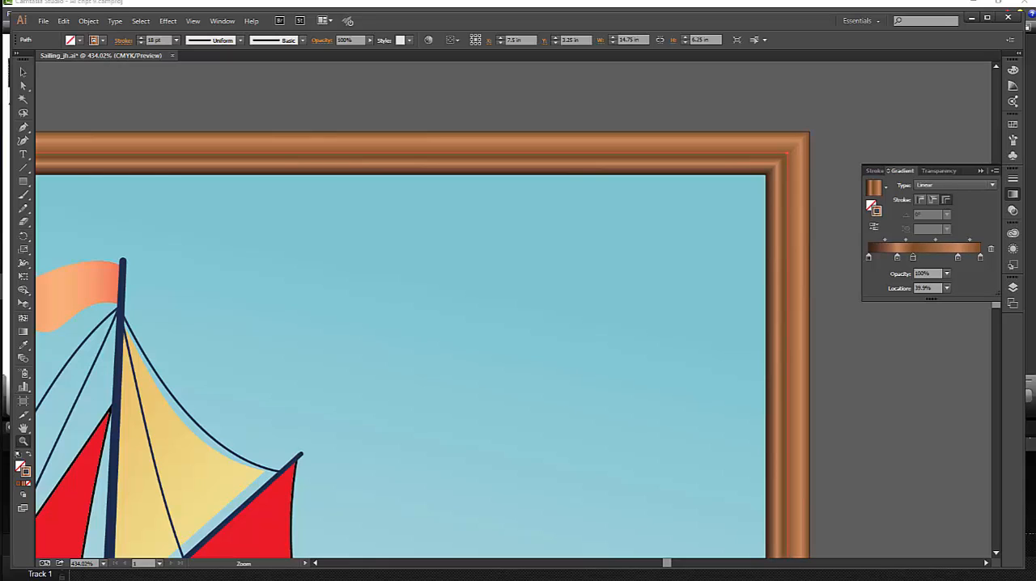
Deselect the border and save the document.
{"action": "key", "text": "v"}
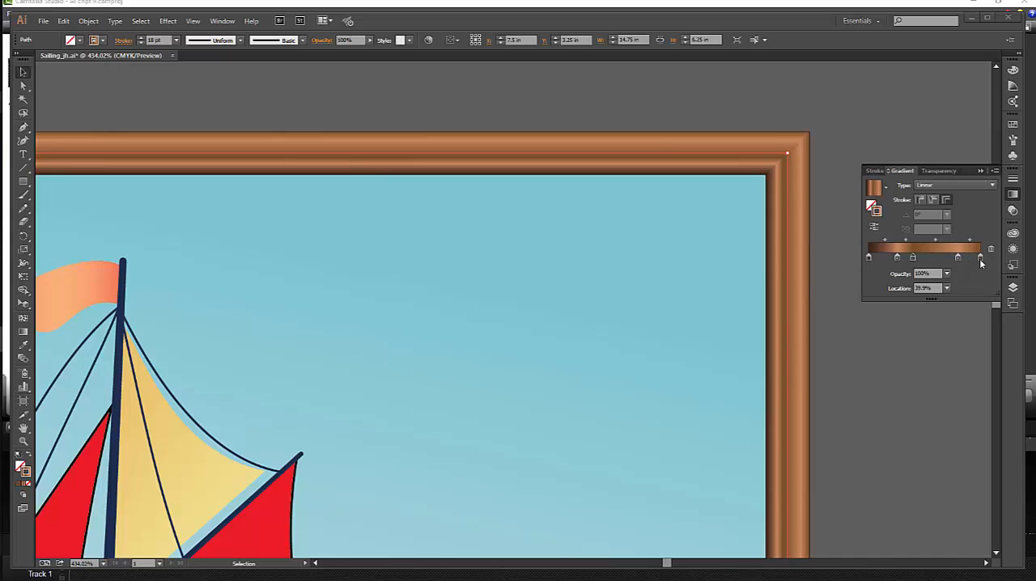
{"action": "left_click", "coordinate": [818, 276]}
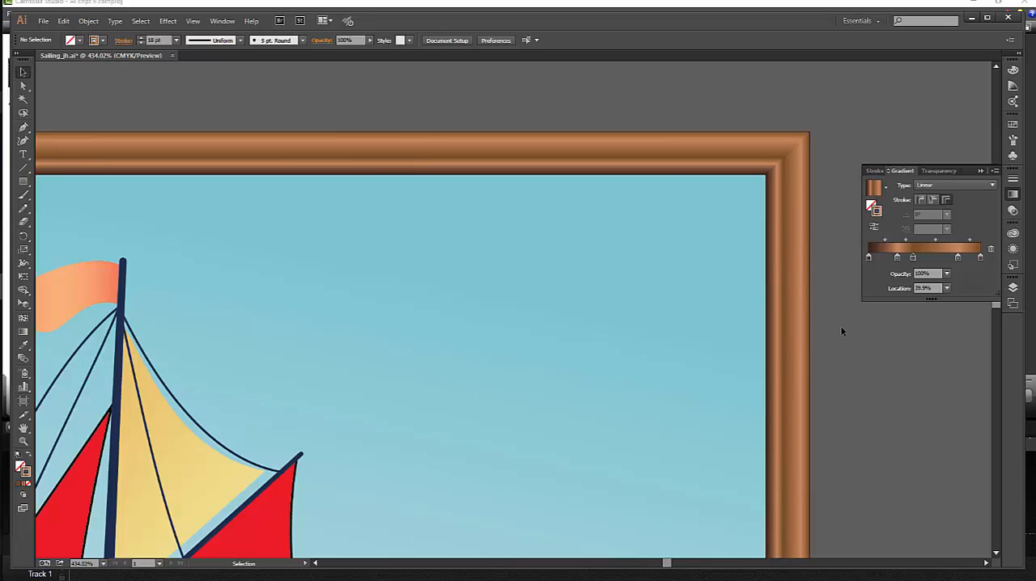
{"action": "left_click", "coordinate": [43, 20]}
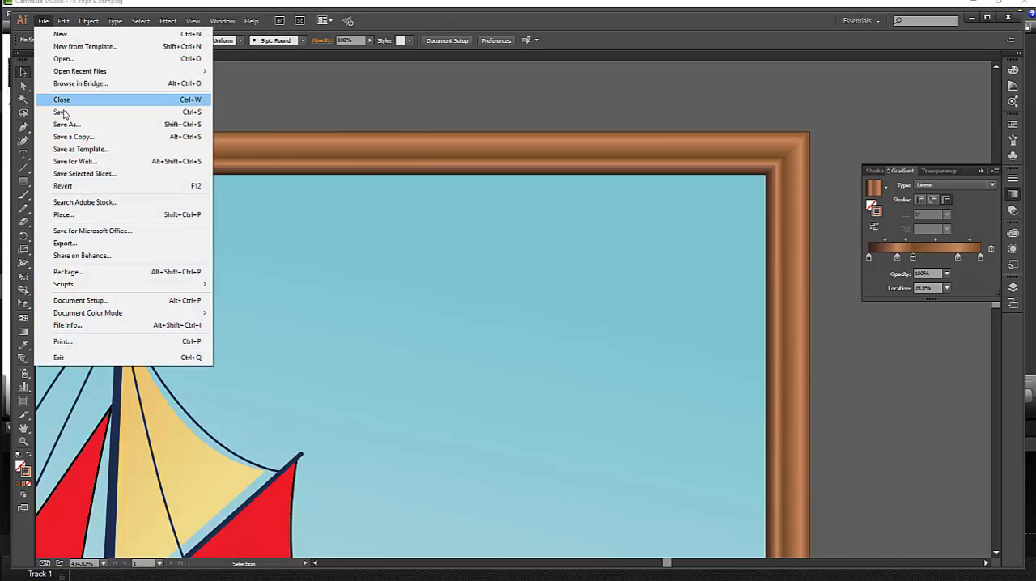
{"action": "left_click", "coordinate": [61, 112]}
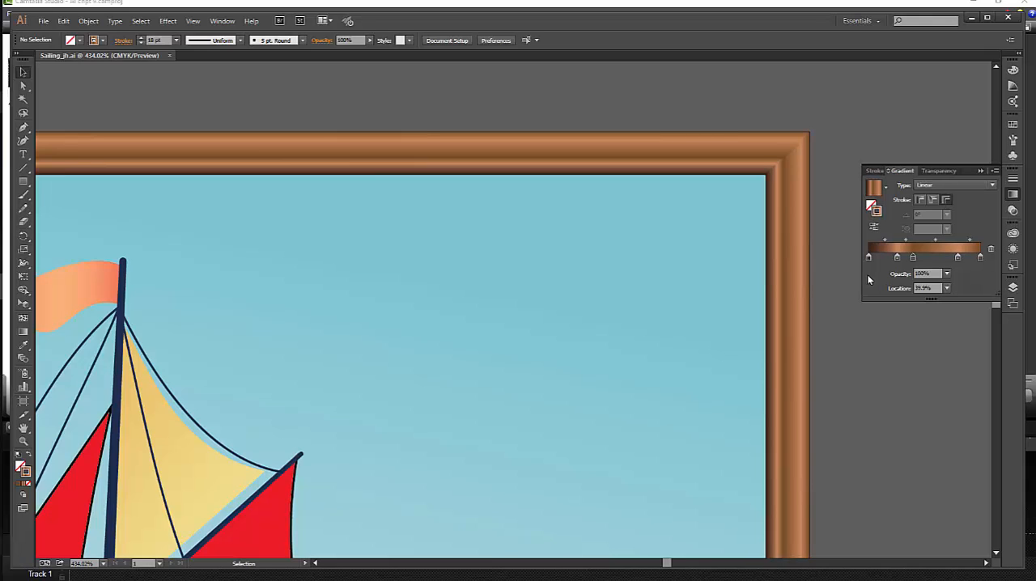
Select the white ellipse just below the mast on the boat's hull for close-up editing.
{"action": "scroll", "coordinate": [564, 365], "scroll_direction": "down", "scroll_amount": 3}
{"action": "scroll", "coordinate": [405, 377], "scroll_direction": "down", "scroll_amount": 6}
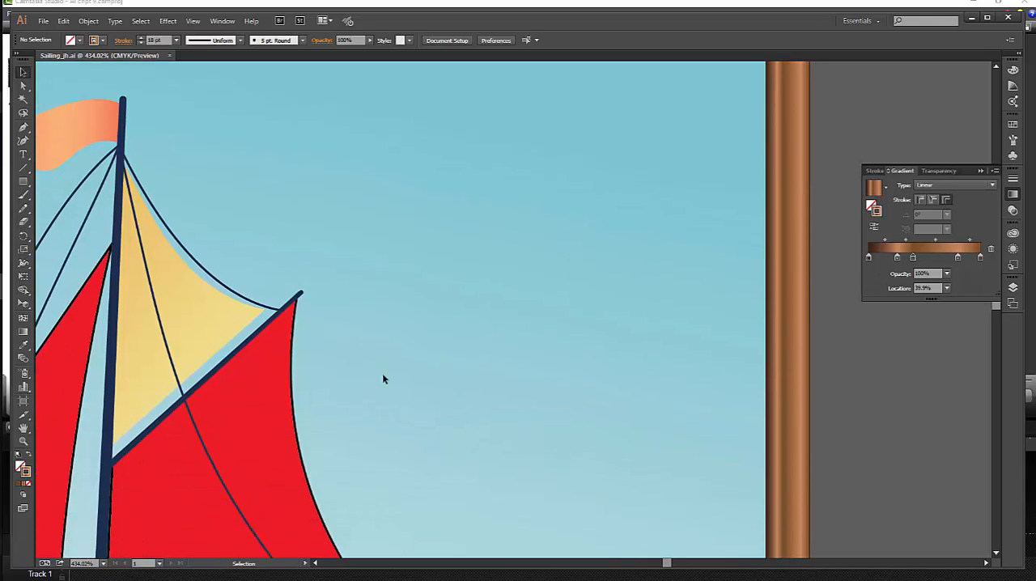
{"action": "key", "text": "space"}
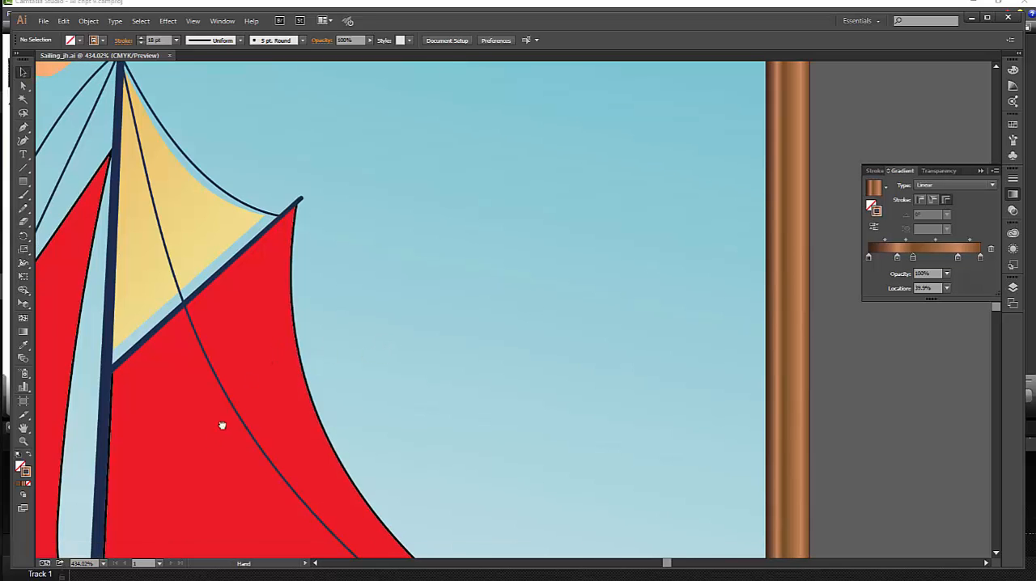
{"action": "left_click_drag", "start_coordinate": [221, 426], "coordinate": [693, 135]}
{"action": "left_click_drag", "start_coordinate": [578, 493], "coordinate": [490, 359]}
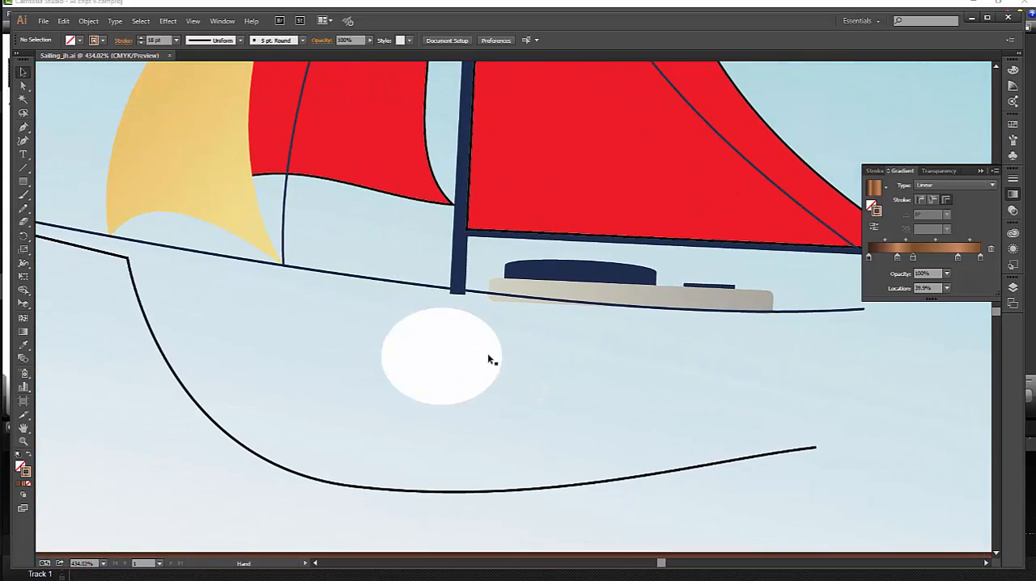
{"action": "left_click", "coordinate": [450, 355]}
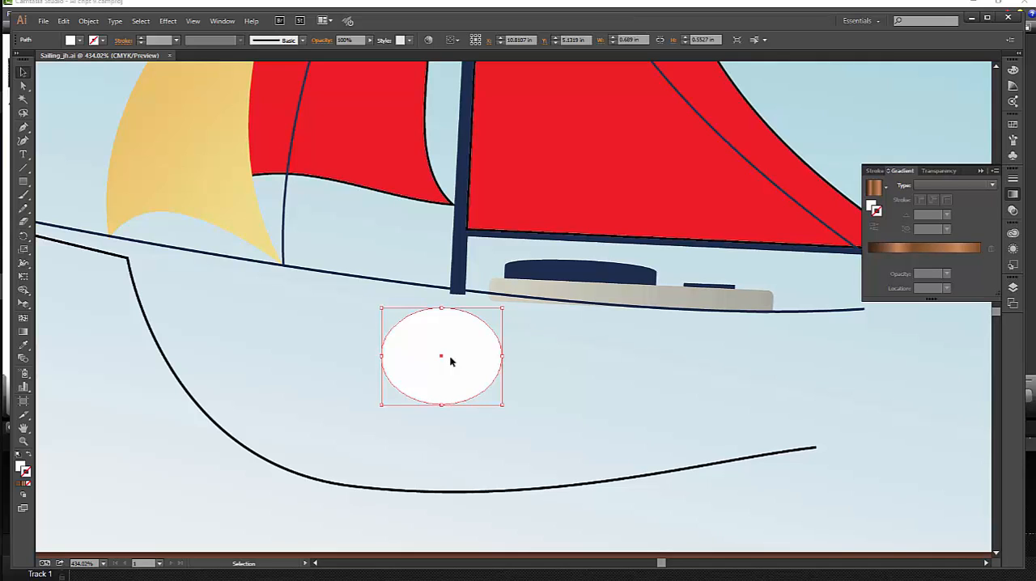
{"action": "key", "text": "z"}
{"action": "left_click", "coordinate": [451, 361]}
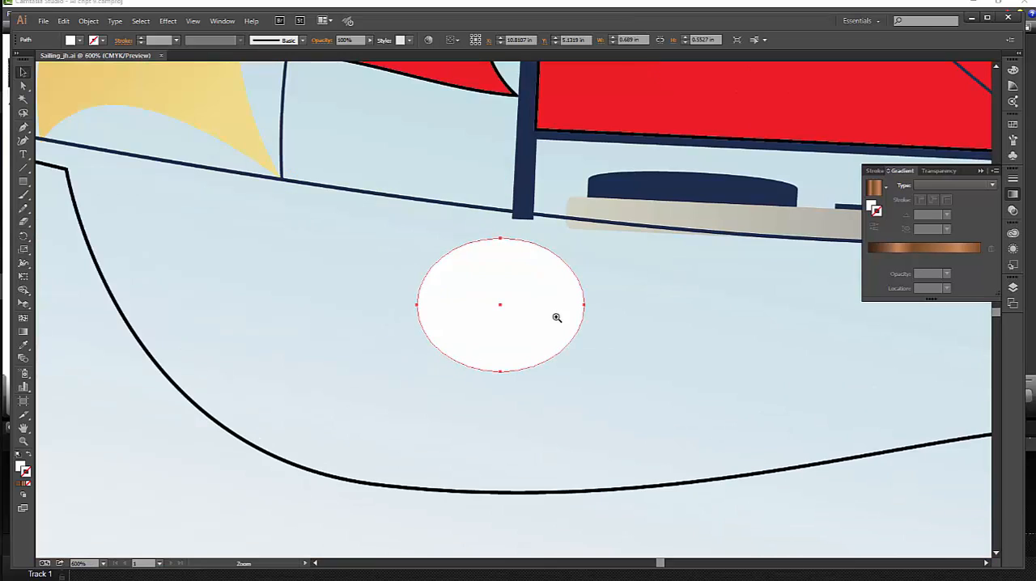
{"action": "left_click", "coordinate": [521, 314]}
{"action": "key", "text": "v"}
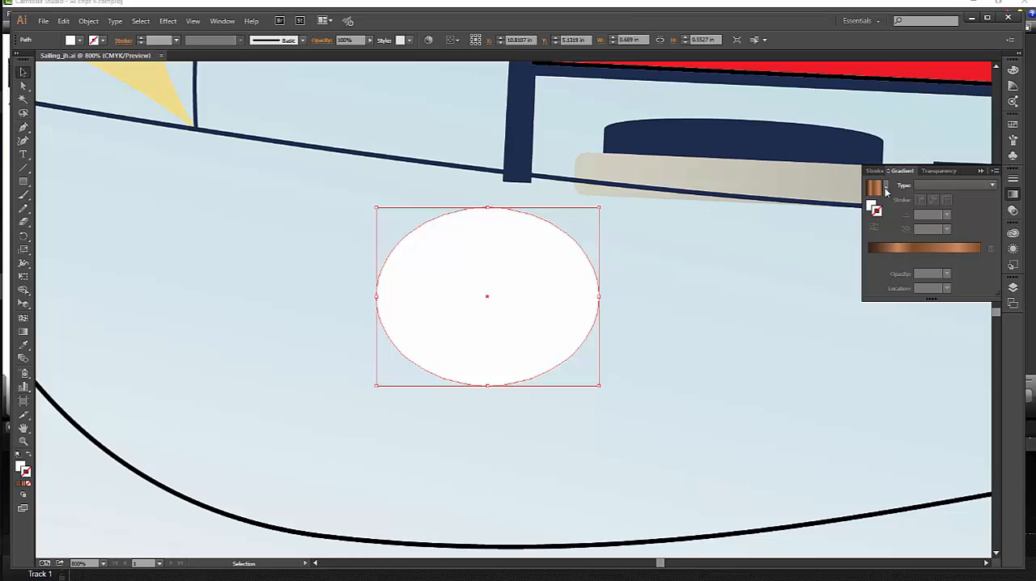
{"action": "left_click", "coordinate": [885, 186]}
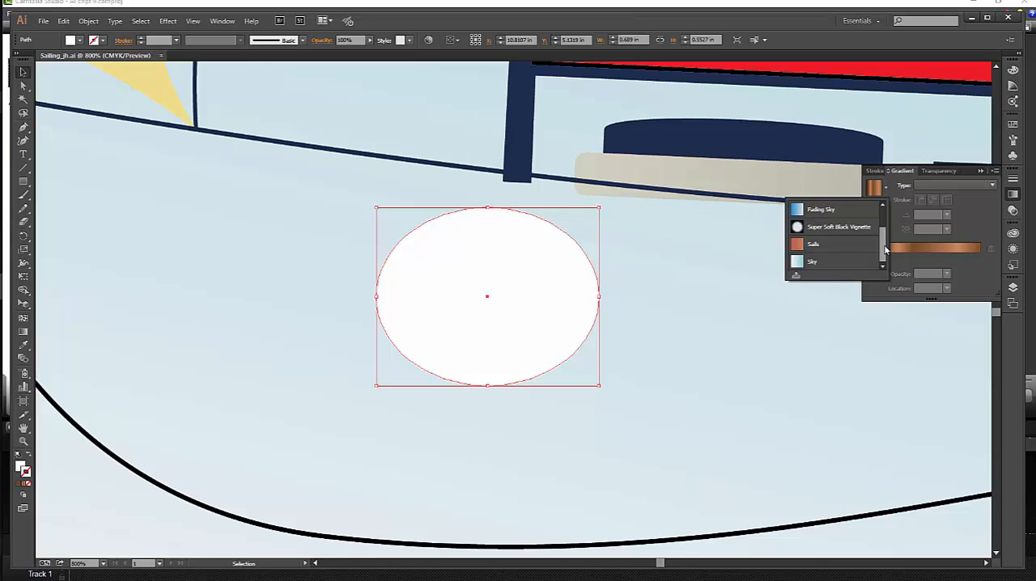
{"action": "scroll", "coordinate": [884, 239], "scroll_direction": "up", "scroll_amount": 2}
{"action": "left_click", "coordinate": [836, 217]}
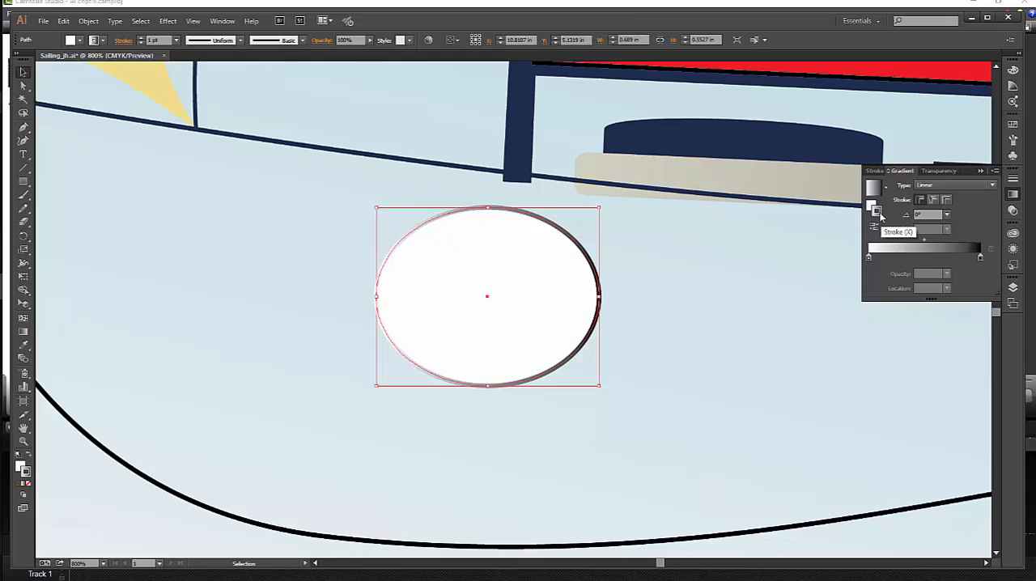
{"action": "key", "text": "slash"}
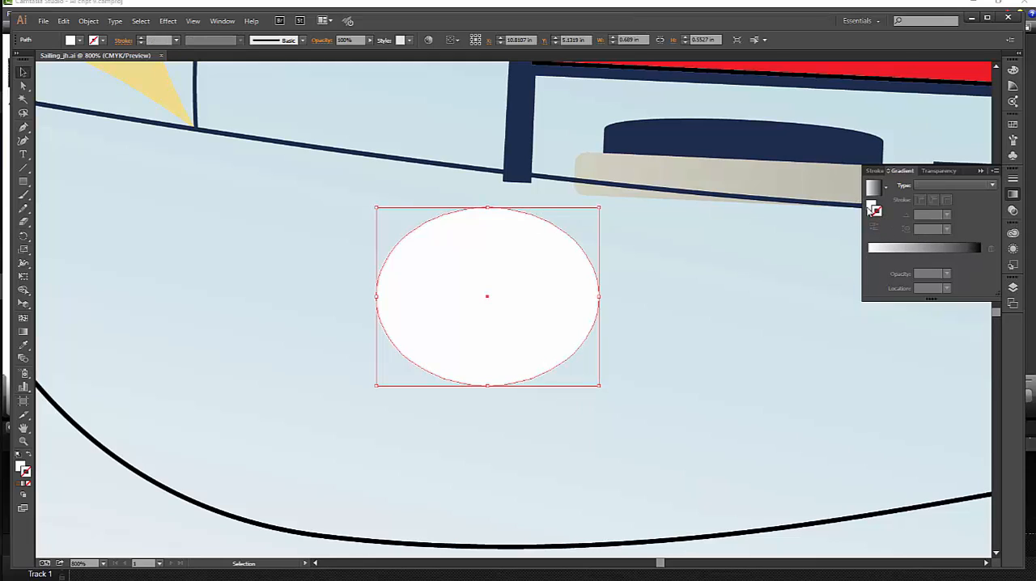
Fill the white ellipse on the hull with the White, Black gradient preset.
{"action": "left_click", "coordinate": [871, 206]}
{"action": "left_click", "coordinate": [886, 188]}
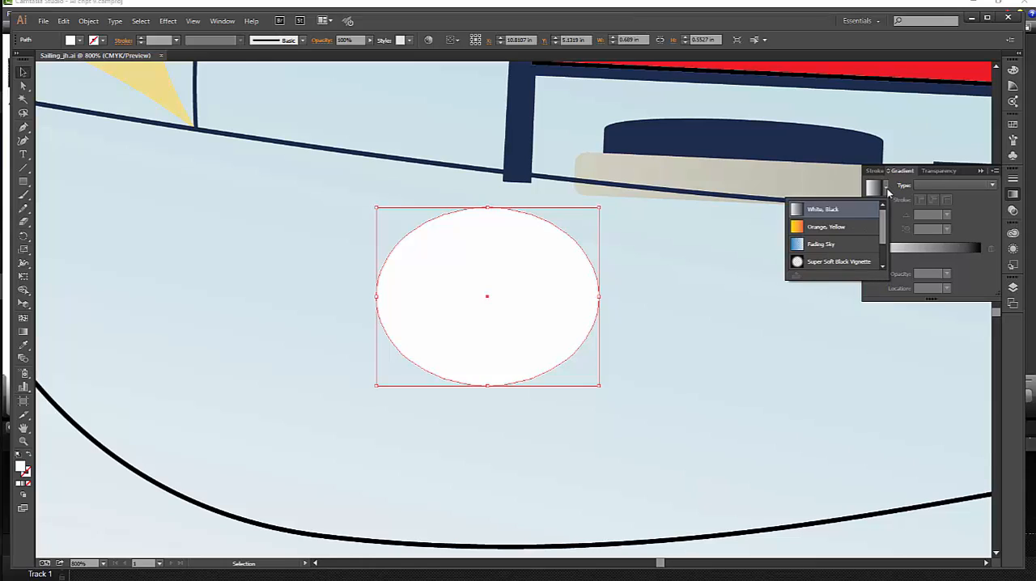
{"action": "left_click", "coordinate": [846, 211]}
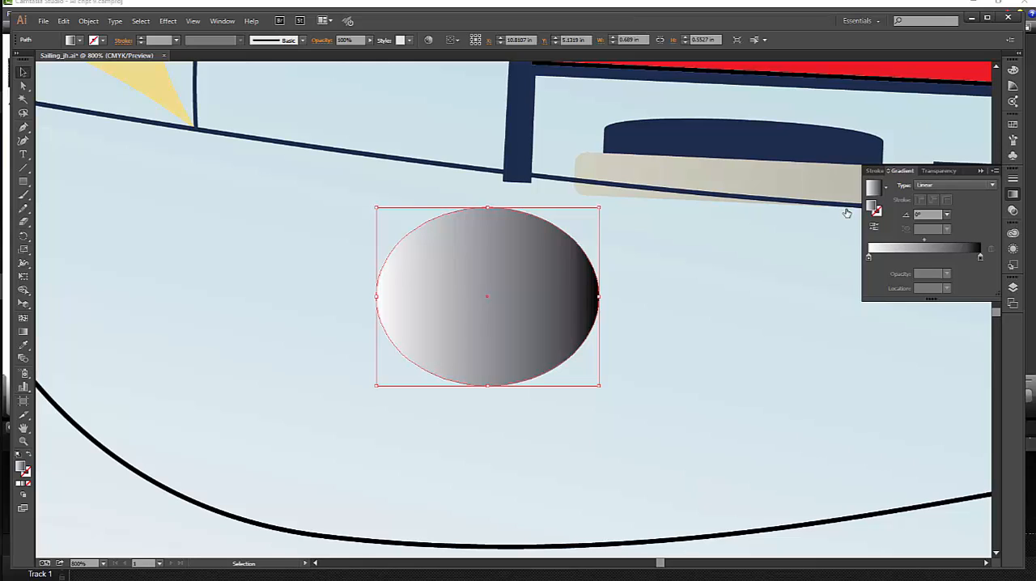
Change the ellipse's gradient type to Radial and reverse the gradient.
{"action": "left_click", "coordinate": [992, 186]}
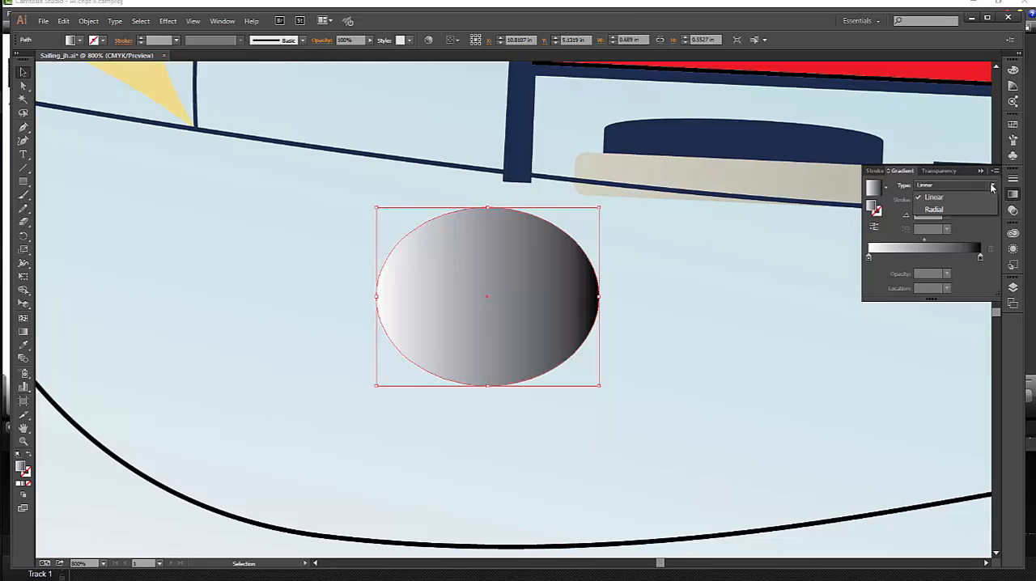
{"action": "left_click", "coordinate": [946, 207]}
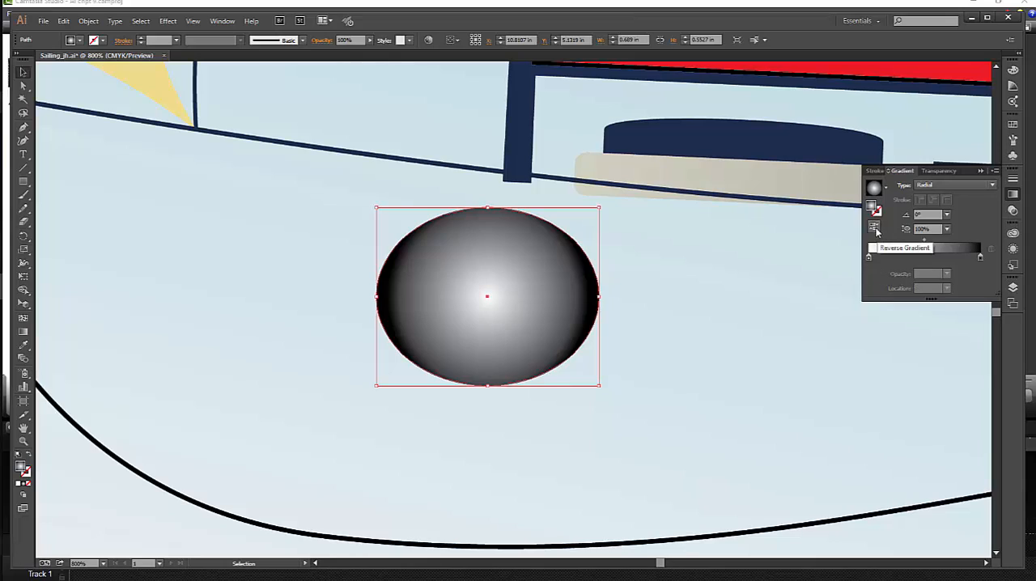
{"action": "left_click", "coordinate": [875, 229]}
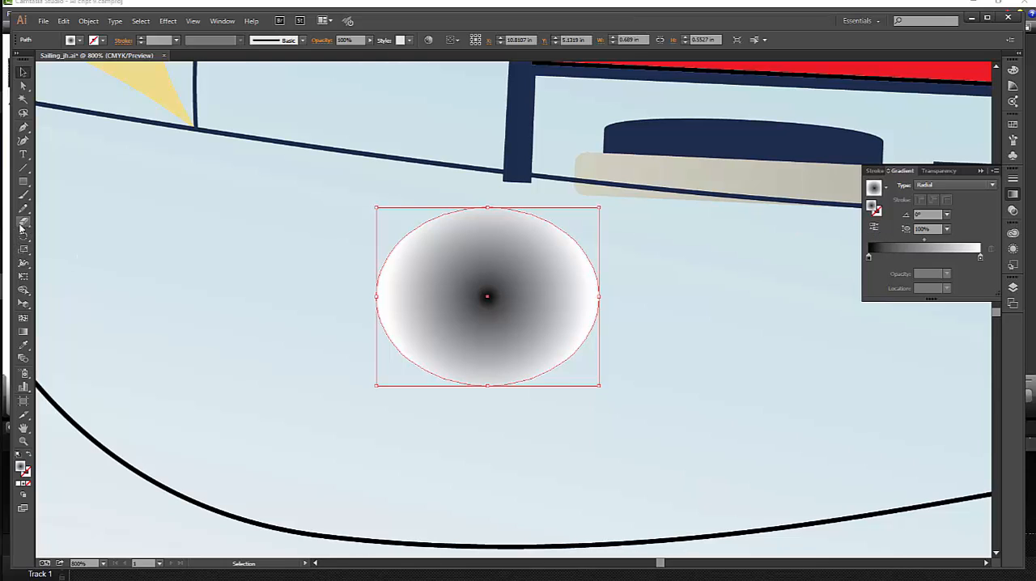
Recolor the center stop of the ellipse's radial gradient to pale blue with CMYK values C 22, M 0, Y 5, K 0.
{"action": "left_click", "coordinate": [22, 318]}
{"action": "mouse_move", "coordinate": [500, 314]}
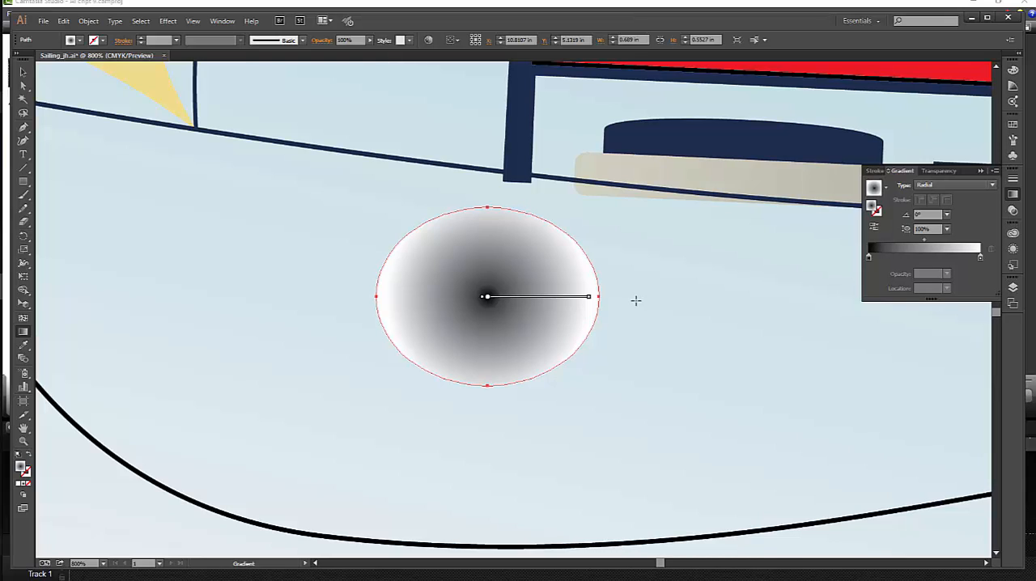
{"action": "mouse_move", "coordinate": [534, 300]}
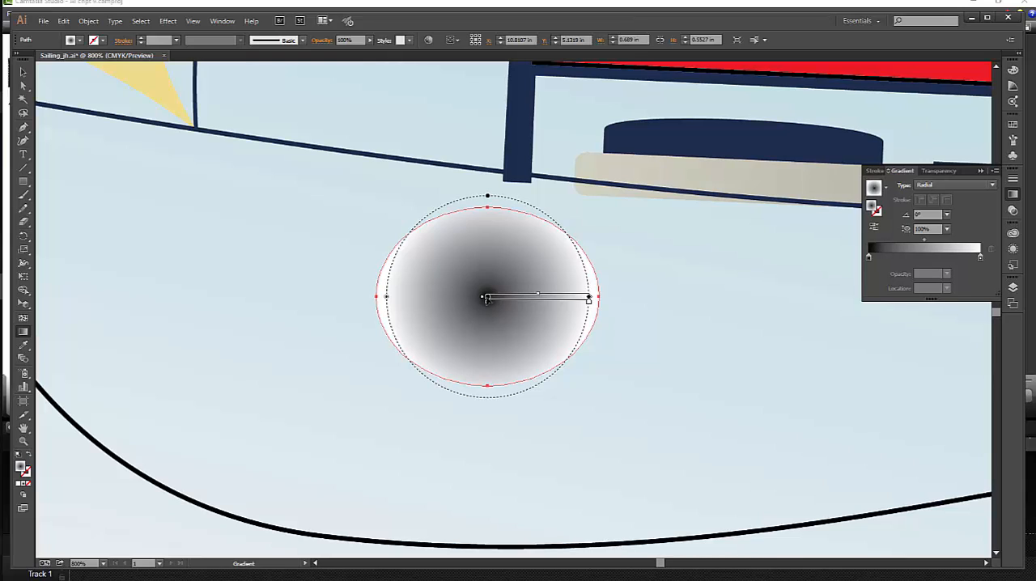
{"action": "double_click", "coordinate": [487, 300]}
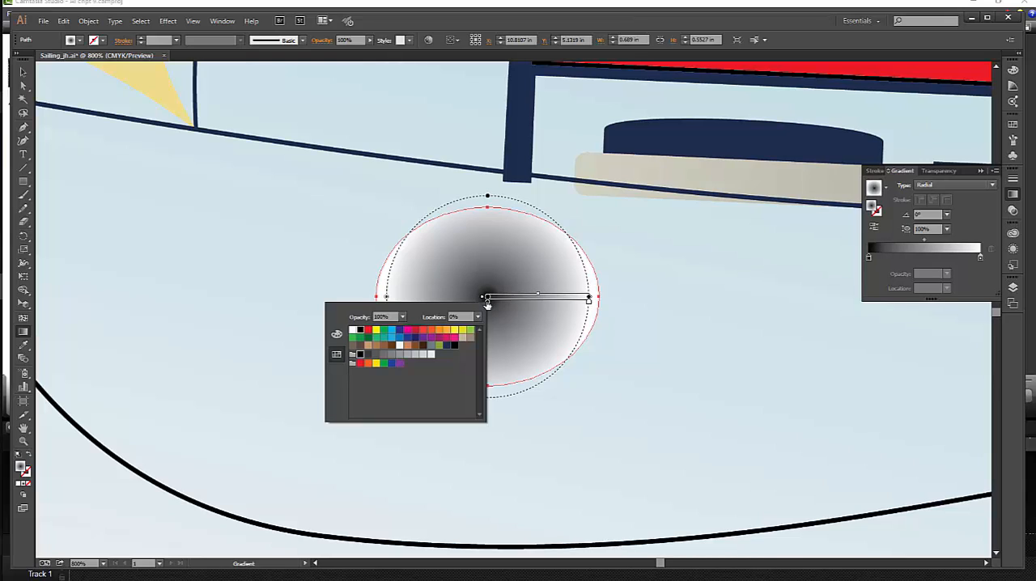
{"action": "left_click", "coordinate": [336, 335]}
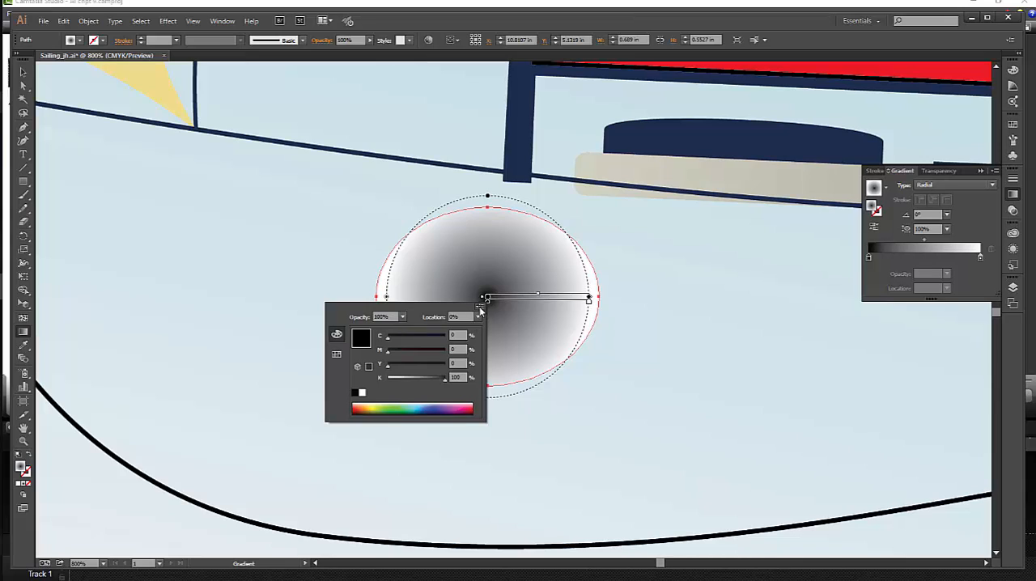
{"action": "left_click", "coordinate": [479, 309]}
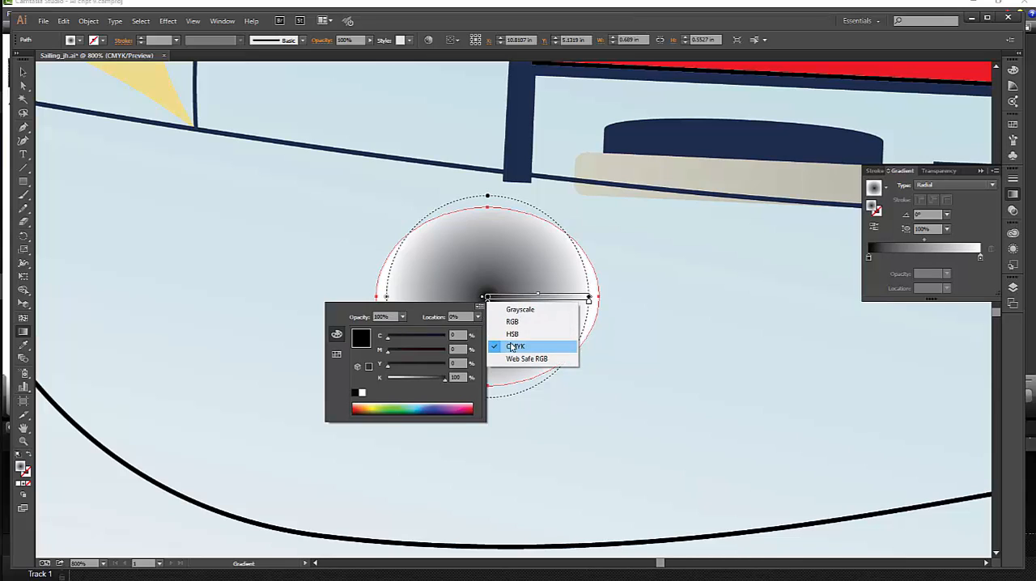
{"action": "left_click", "coordinate": [496, 346]}
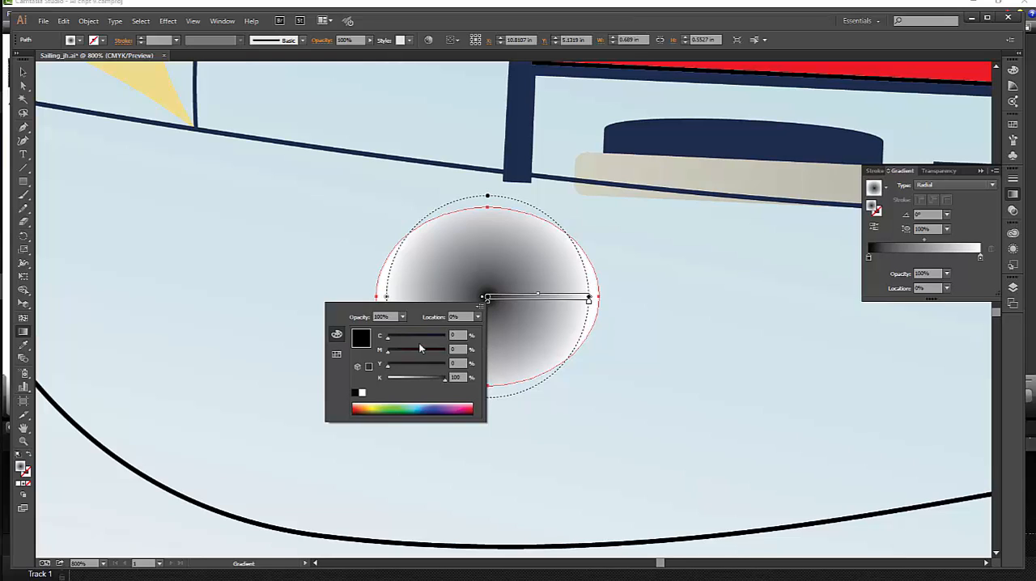
{"action": "left_click_drag", "start_coordinate": [407, 338], "coordinate": [401, 342]}
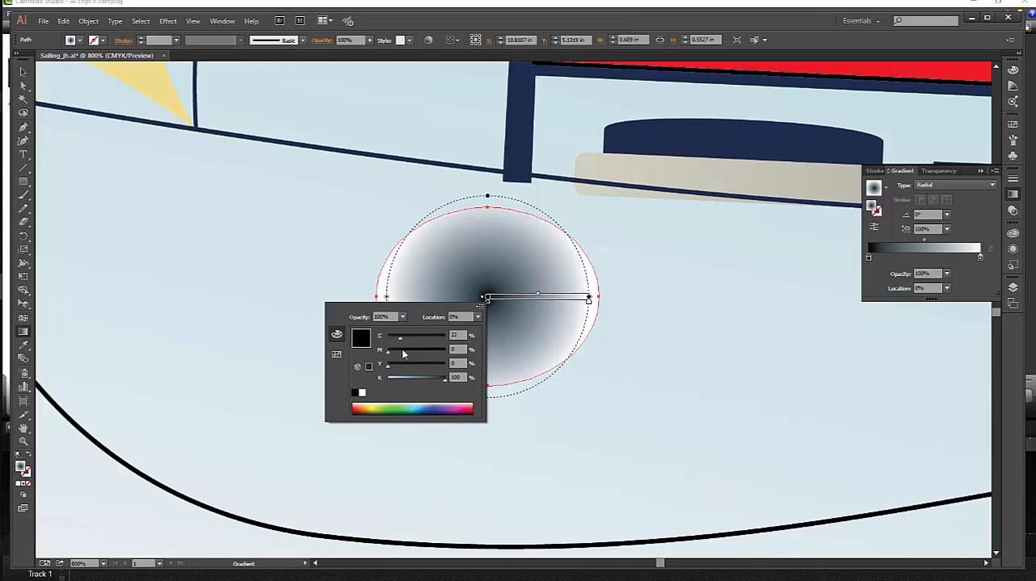
{"action": "left_click_drag", "start_coordinate": [390, 367], "coordinate": [387, 378]}
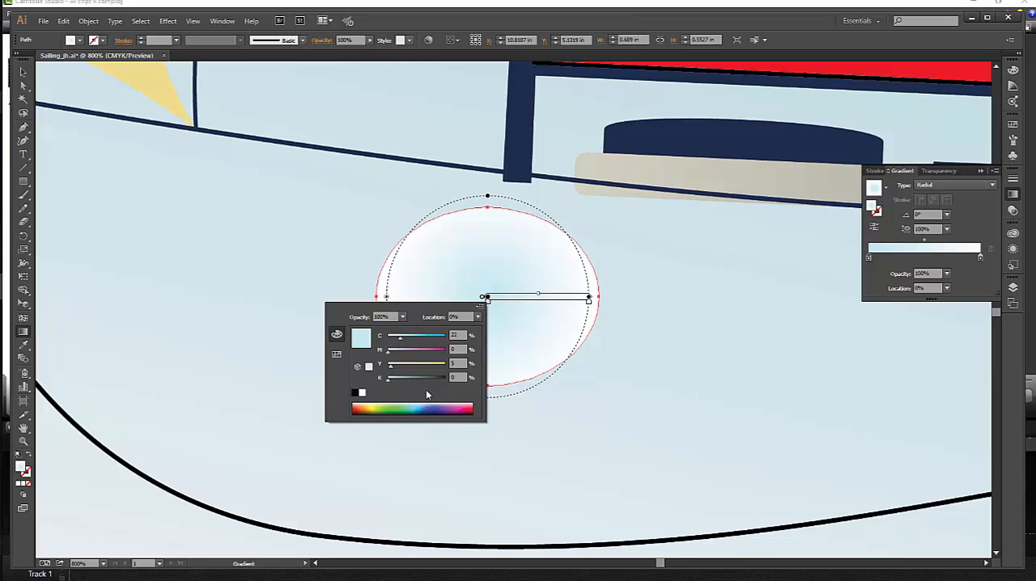
{"action": "key", "text": "Escape"}
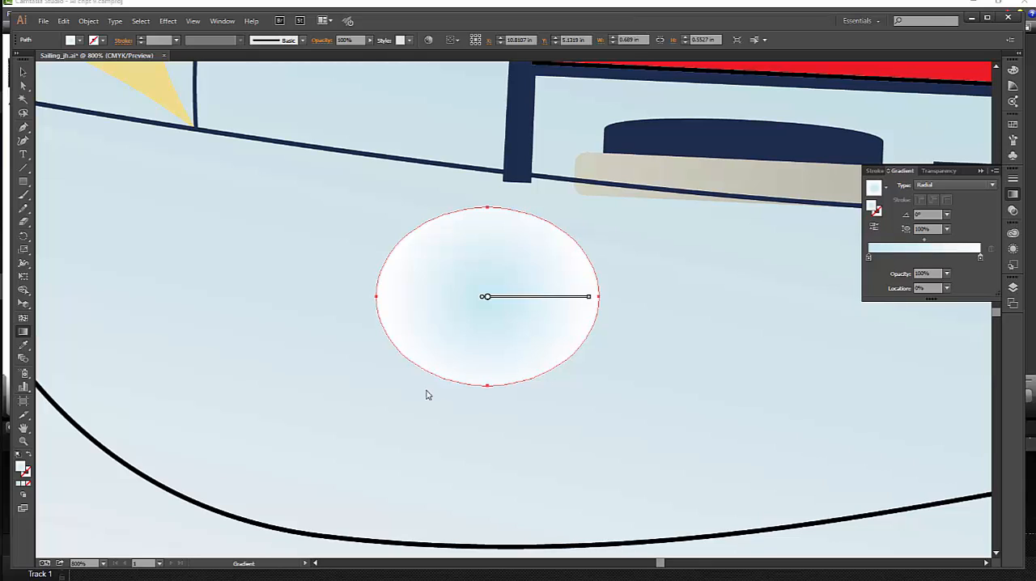
Add a stop at about 89% near the outer end of the ellipse's radial gradient and color it with the Window 1 swatch.
{"action": "mouse_move", "coordinate": [557, 350]}
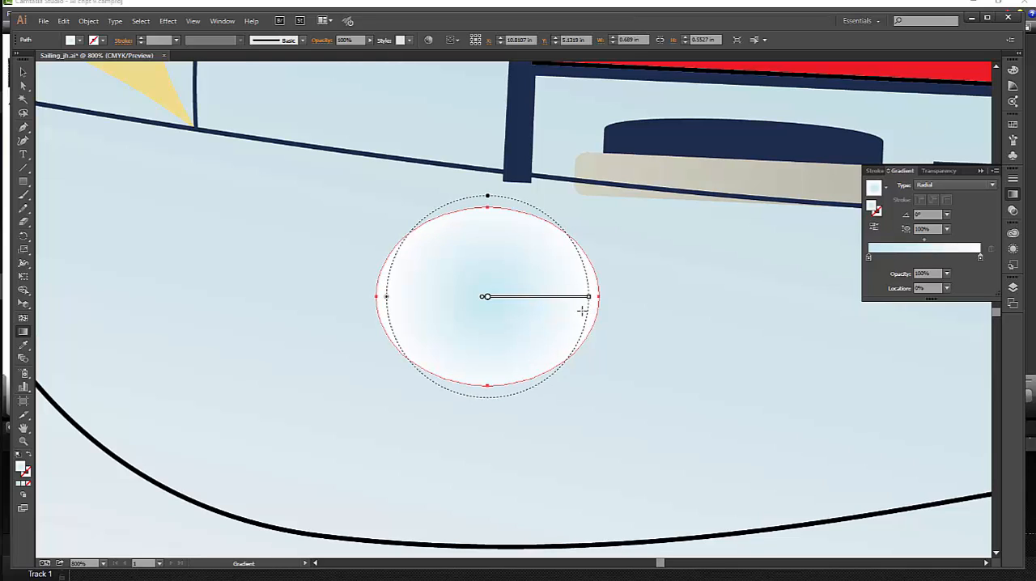
{"action": "mouse_move", "coordinate": [582, 302]}
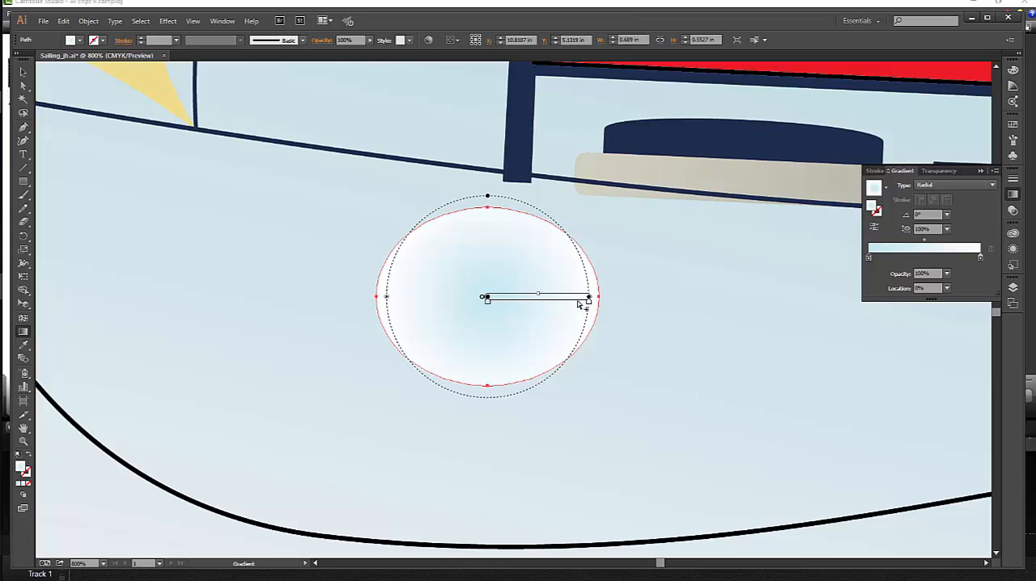
{"action": "left_click", "coordinate": [579, 303]}
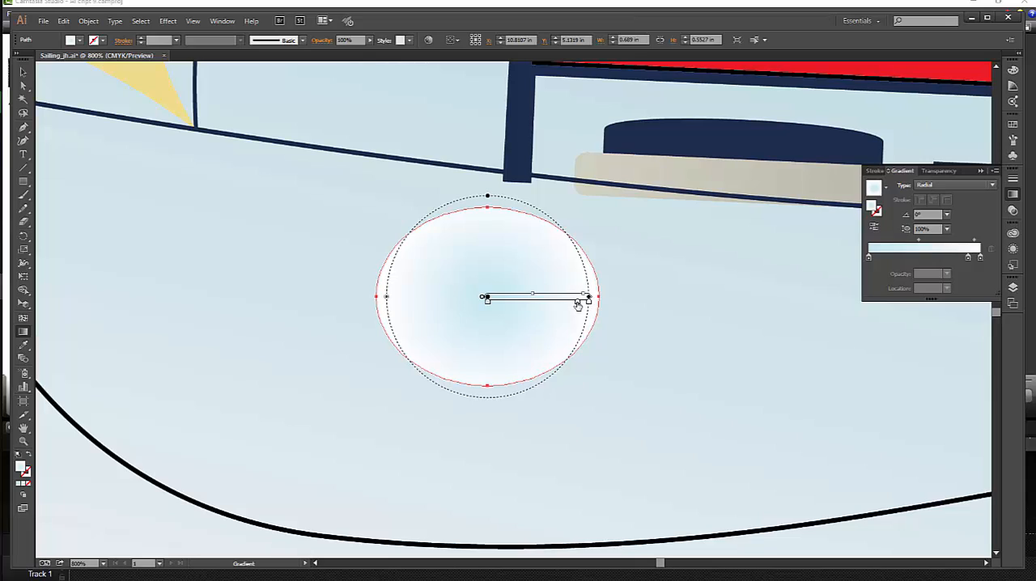
{"action": "double_click", "coordinate": [578, 304]}
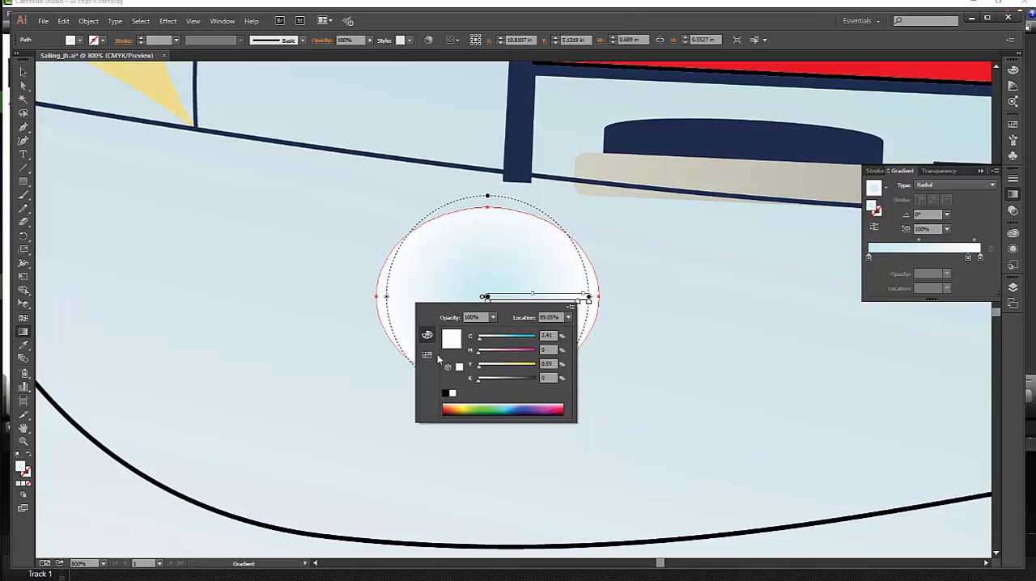
{"action": "left_click", "coordinate": [424, 357]}
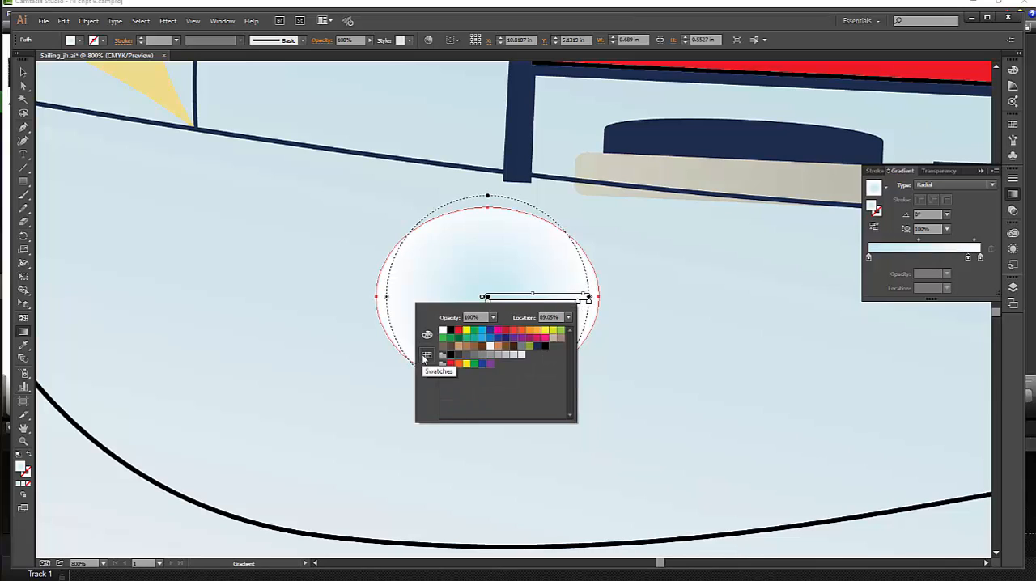
{"action": "left_click", "coordinate": [522, 347]}
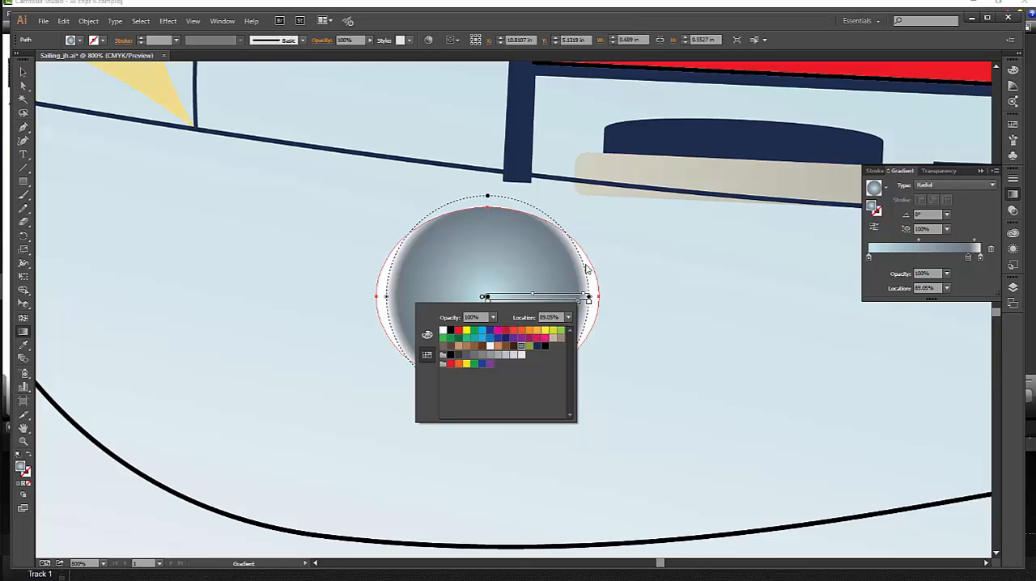
{"action": "key", "text": "Escape"}
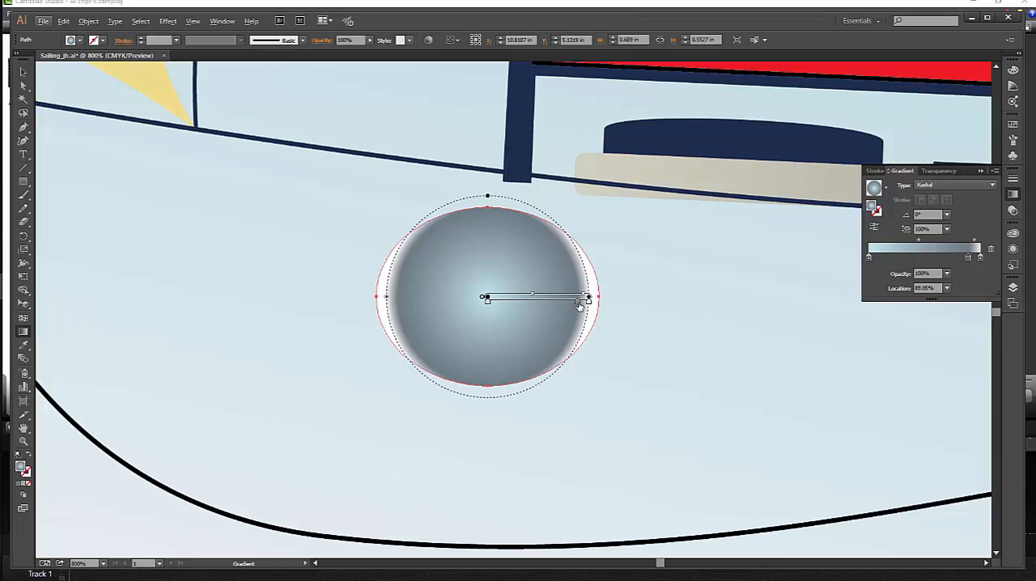
Duplicate the blue-gray Window 1 stop inward to about 63% along the ellipse's gradient, undoing any accidental extra stop.
{"action": "left_click", "coordinate": [578, 304]}
{"action": "left_click_drag", "start_coordinate": [579, 304], "coordinate": [551, 305]}
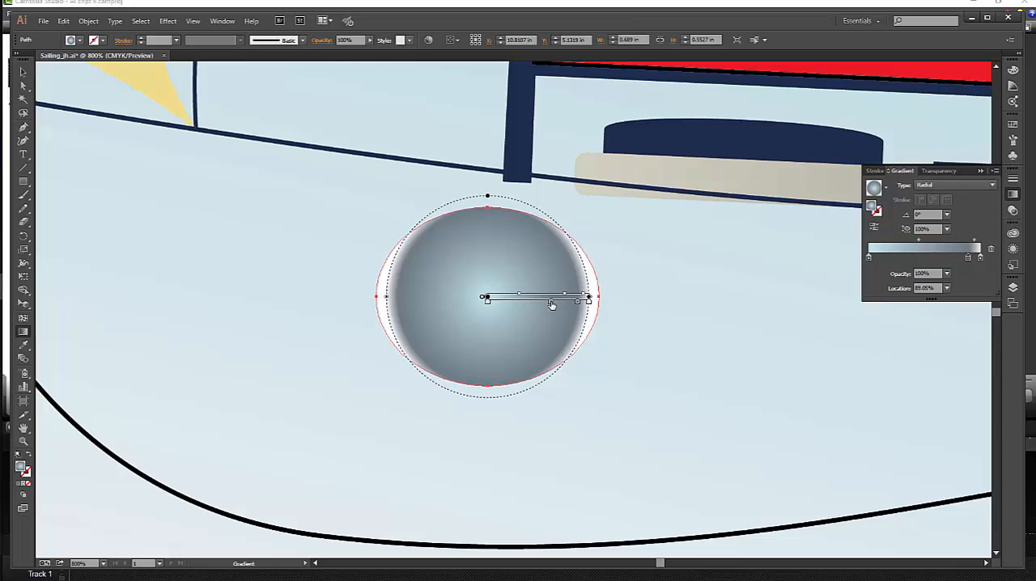
{"action": "left_click_drag", "start_coordinate": [551, 304], "coordinate": [552, 304]}
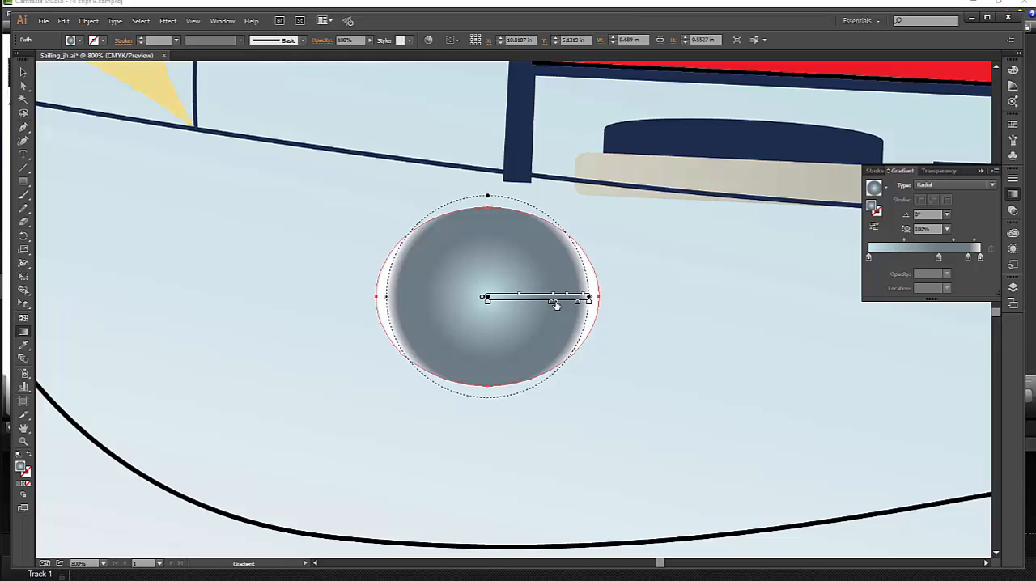
{"action": "left_click_drag", "start_coordinate": [556, 305], "coordinate": [558, 307]}
{"action": "key", "text": "ctrl+z"}
{"action": "left_click_drag", "start_coordinate": [556, 315], "coordinate": [556, 320]}
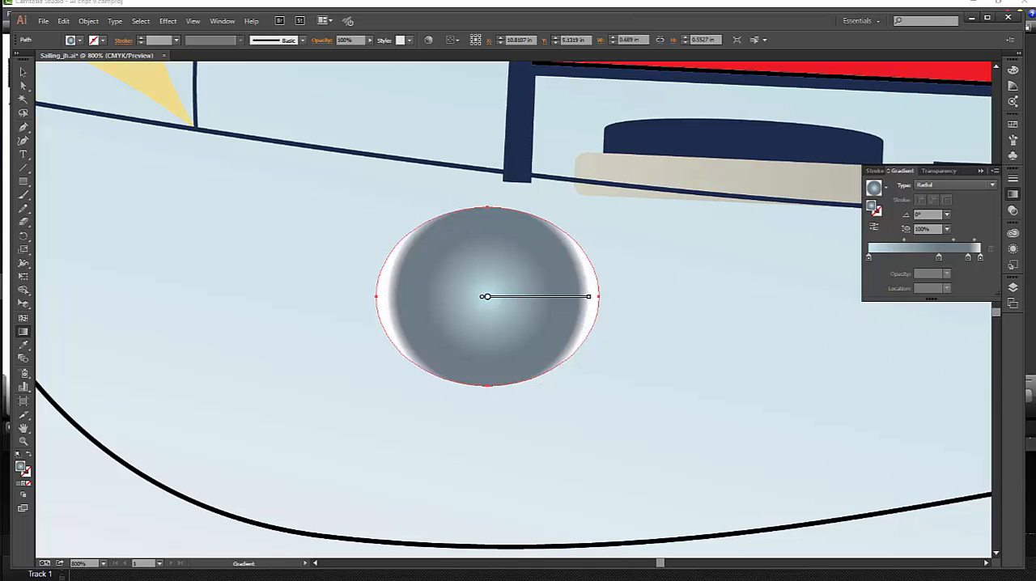
Set the location of the duplicated inner blue-gray stop to 80%.
{"action": "mouse_move", "coordinate": [553, 304]}
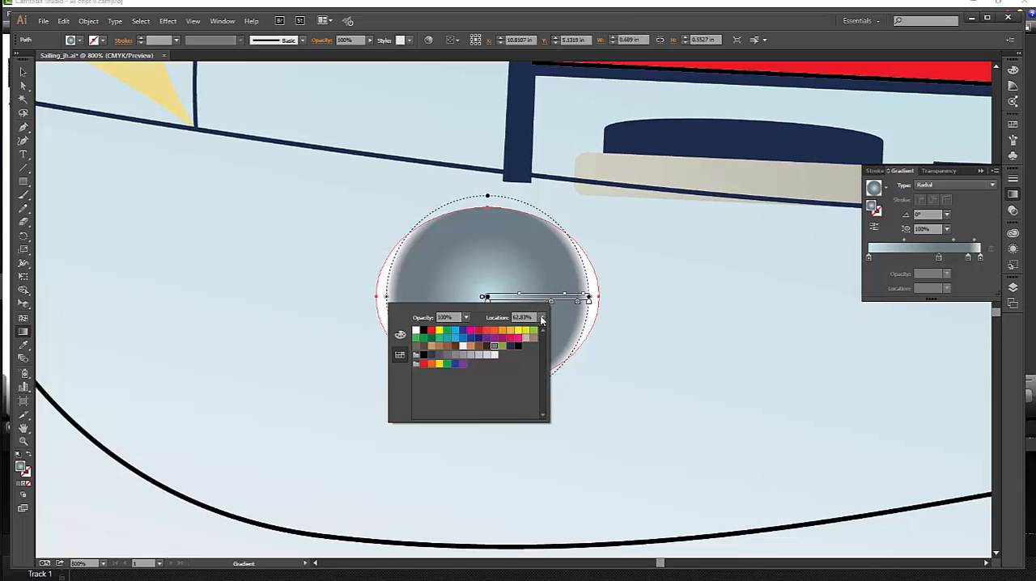
{"action": "left_click", "coordinate": [541, 318]}
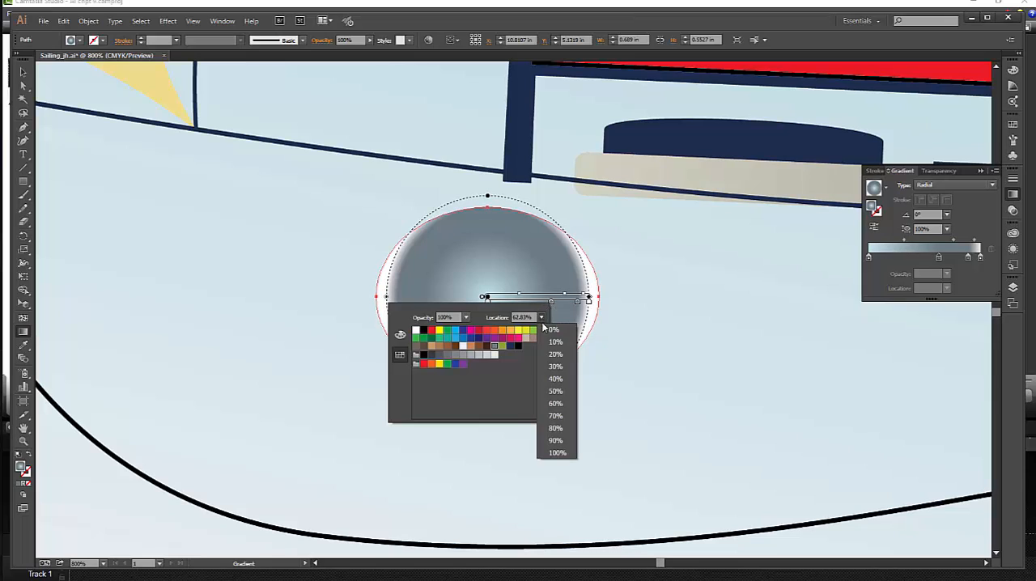
{"action": "left_click", "coordinate": [556, 428]}
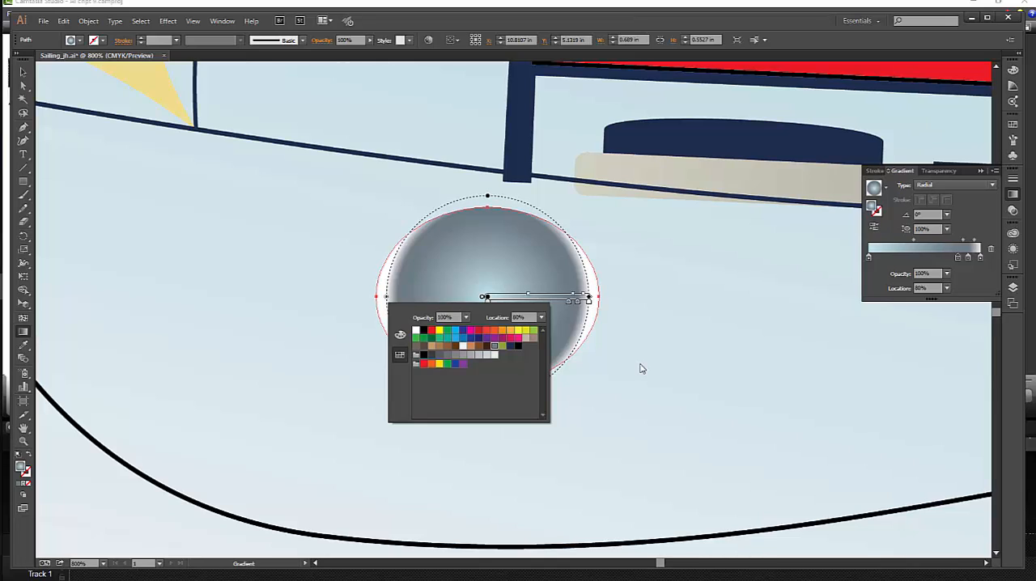
{"action": "left_click", "coordinate": [640, 364]}
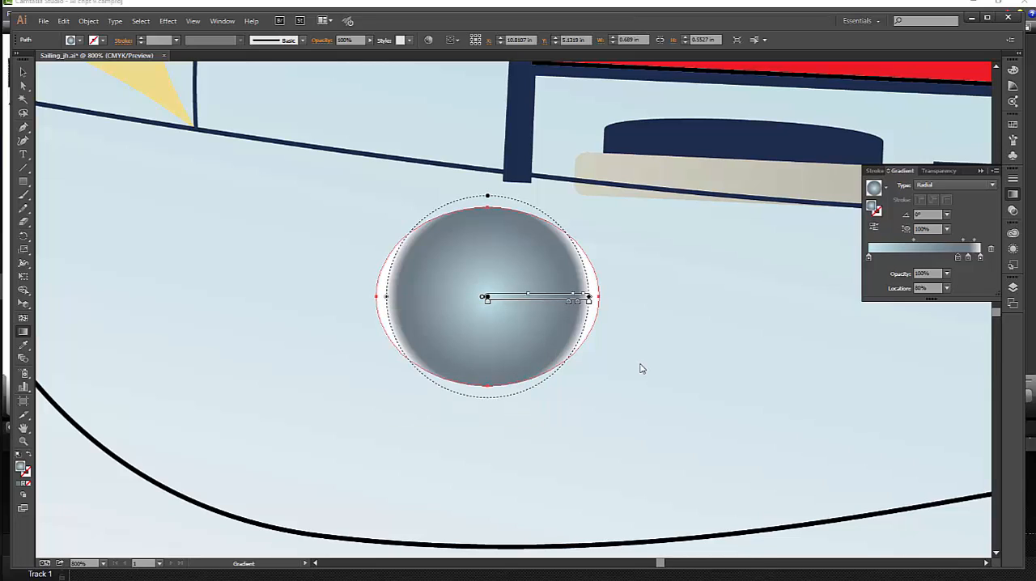
Move the pale blue center stop of the ellipse's gradient to the 70% location.
{"action": "double_click", "coordinate": [485, 299]}
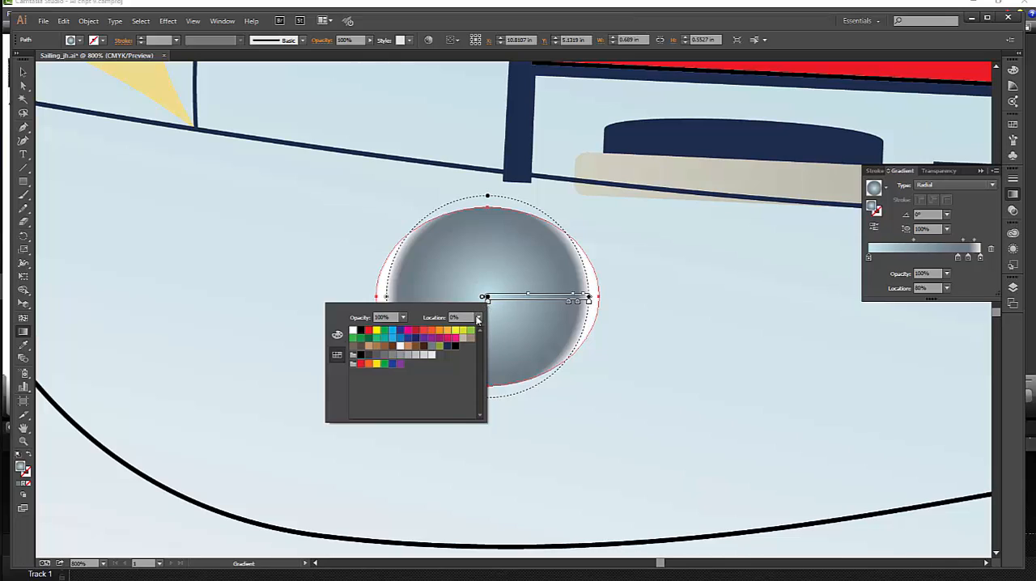
{"action": "left_click", "coordinate": [478, 318]}
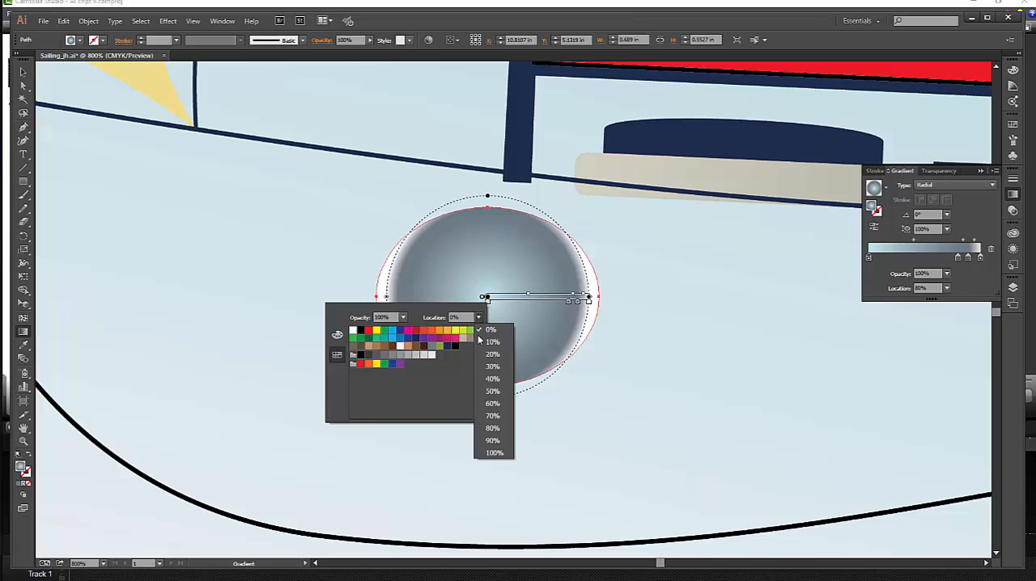
{"action": "left_click", "coordinate": [492, 415]}
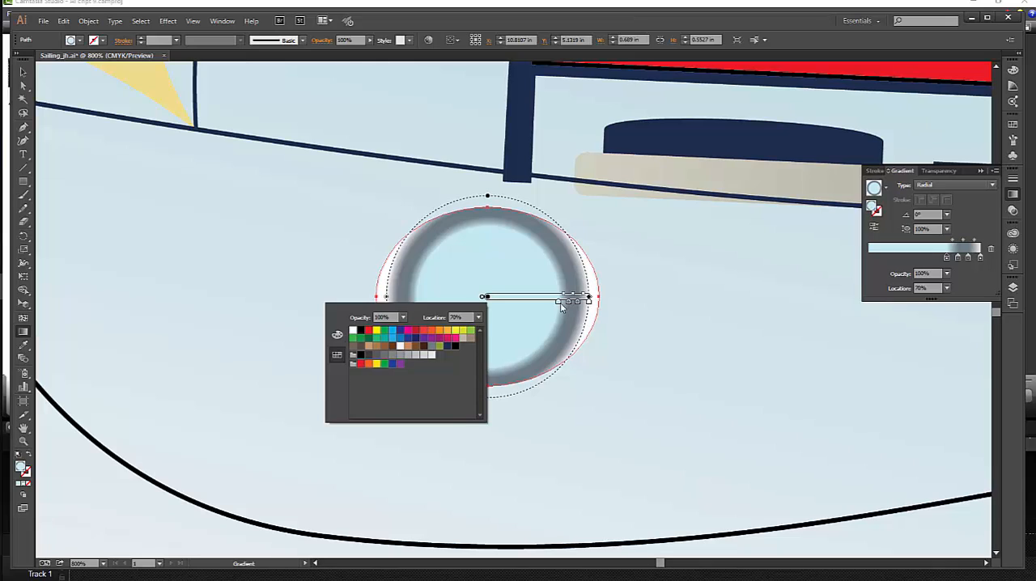
{"action": "left_click", "coordinate": [561, 307]}
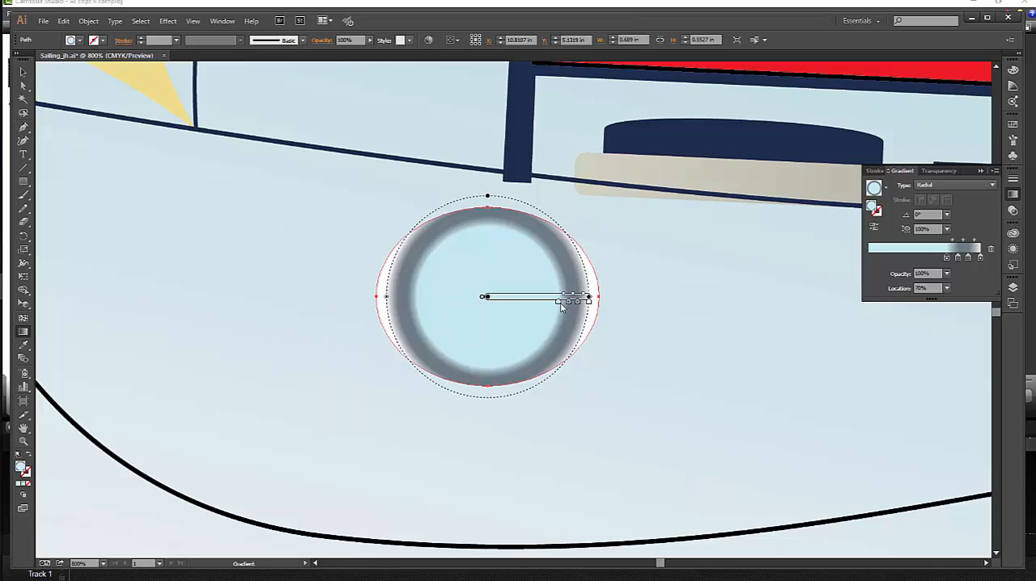